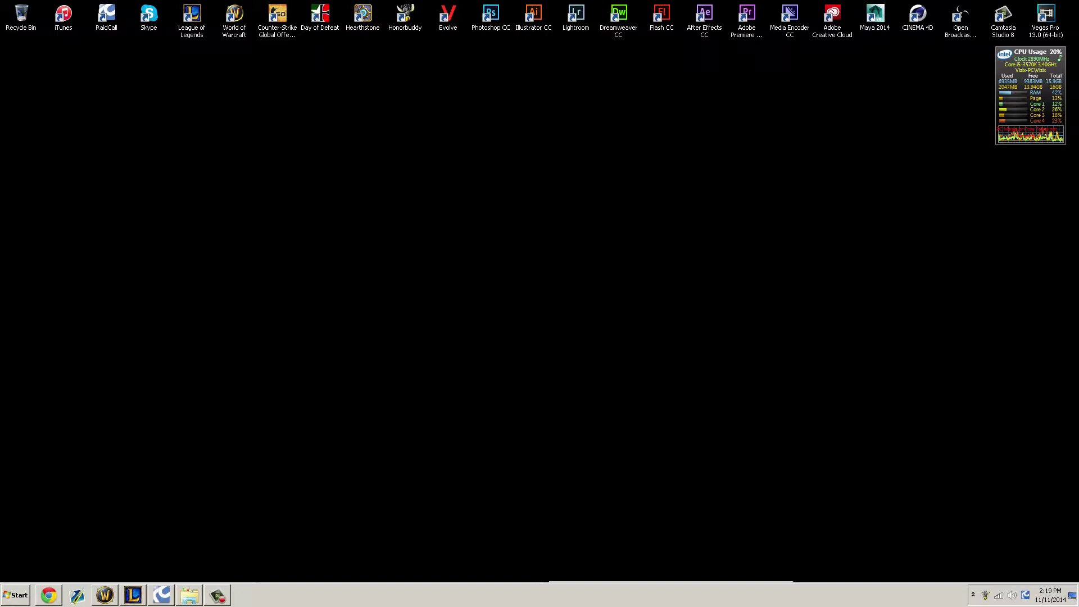
Launch Photoshop and create a new document 1920 pixels wide and 1080 pixels high.
double_click(490, 14)
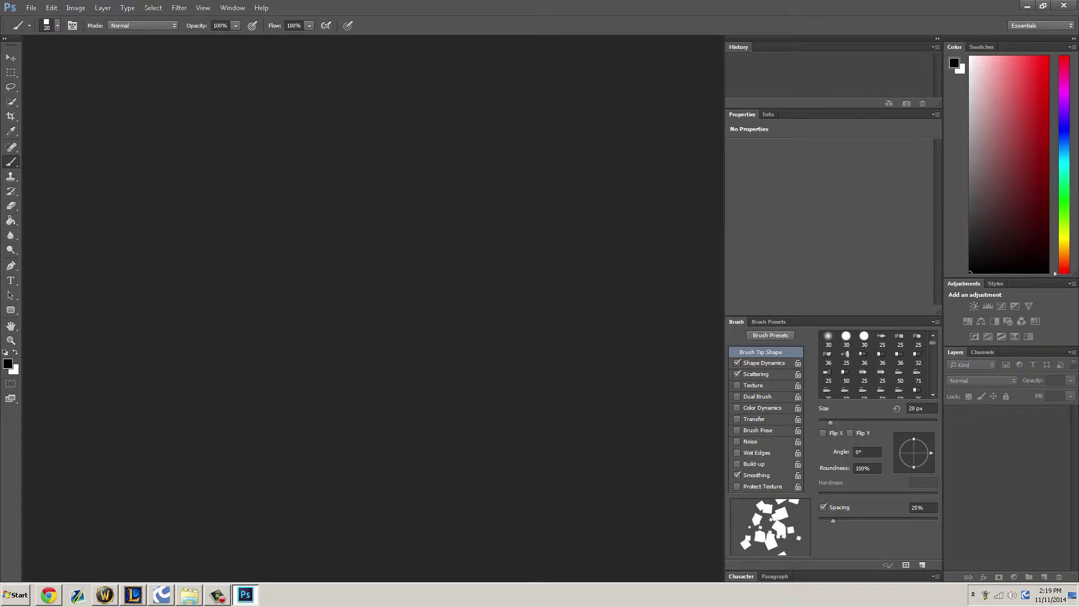
key("ctrl+n")
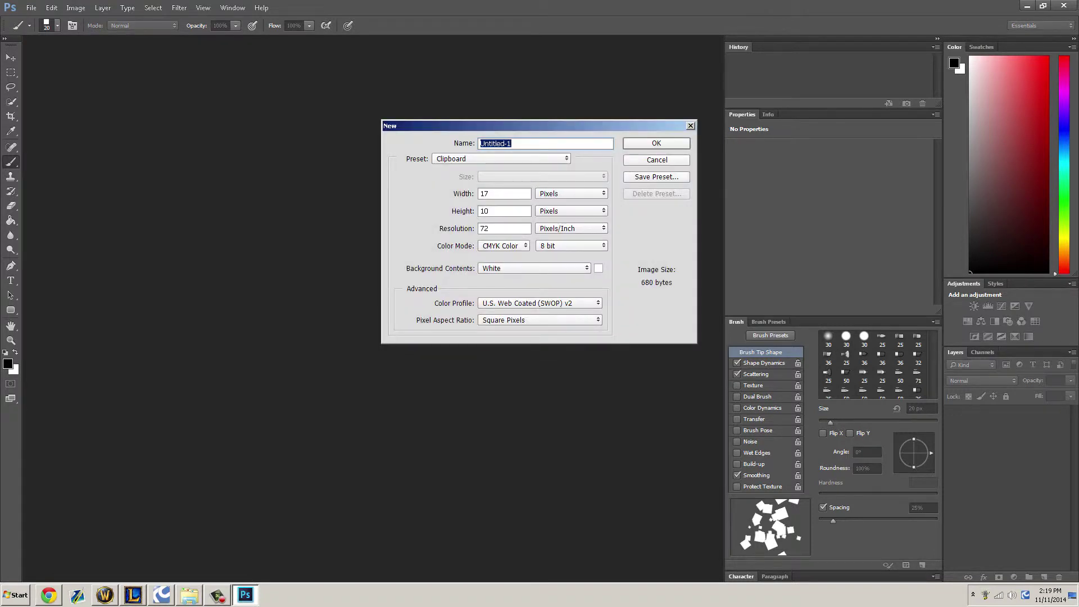
double_click(485, 194)
type("100")
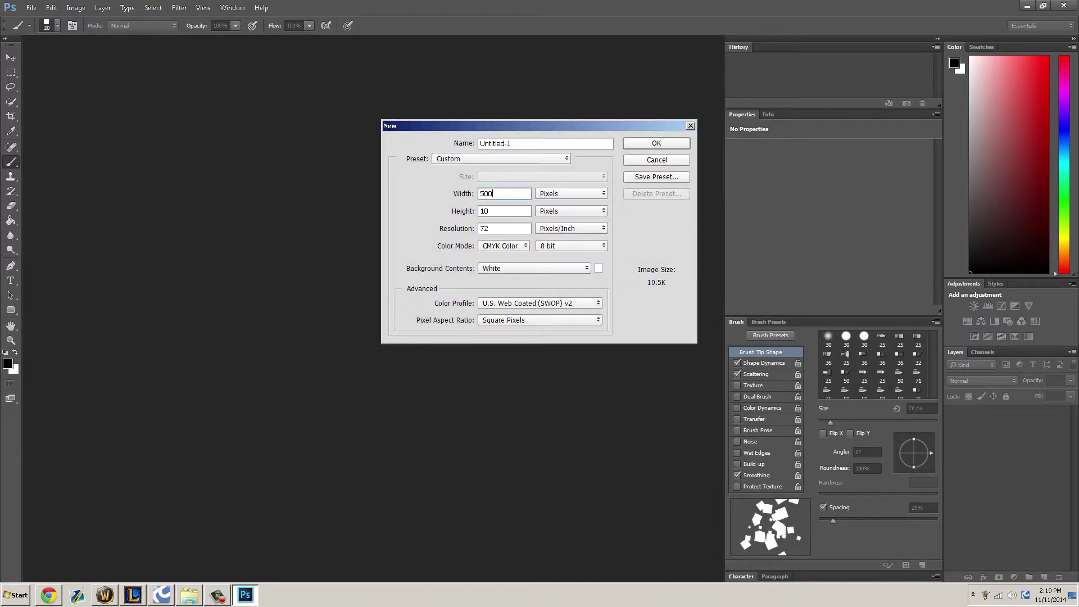
key("BackSpace")
key("BackSpace")
key("BackSpace")
type("1920")
key("Tab")
type("1080")
key("Return")
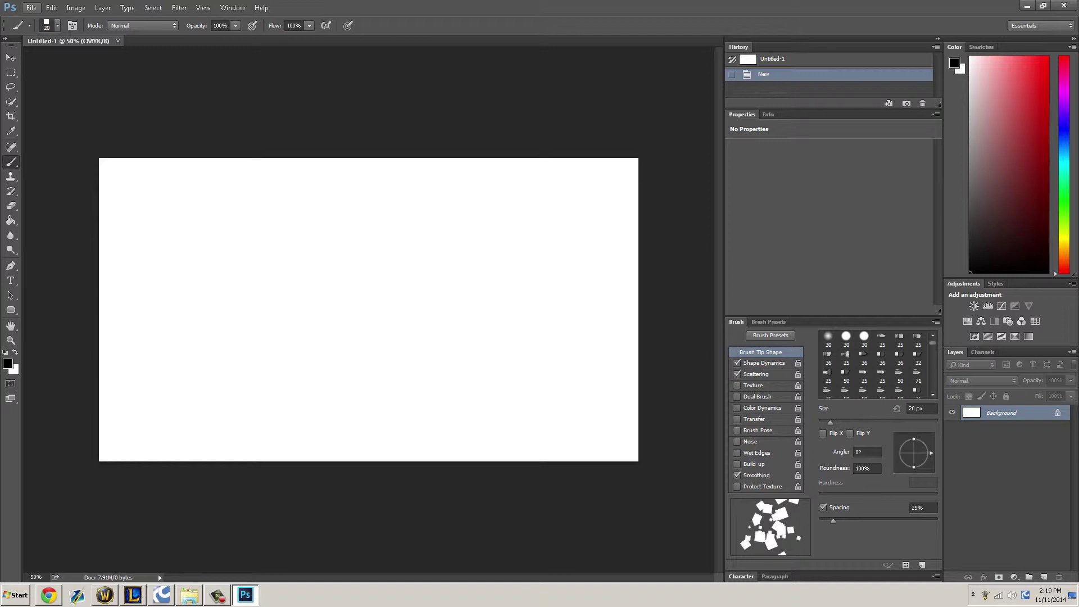
Place the AssassinsCreedRender2 image as an embedded object in the canvas centre, enlarged to about 7.0 by 8.4 in.
left_click(31, 7)
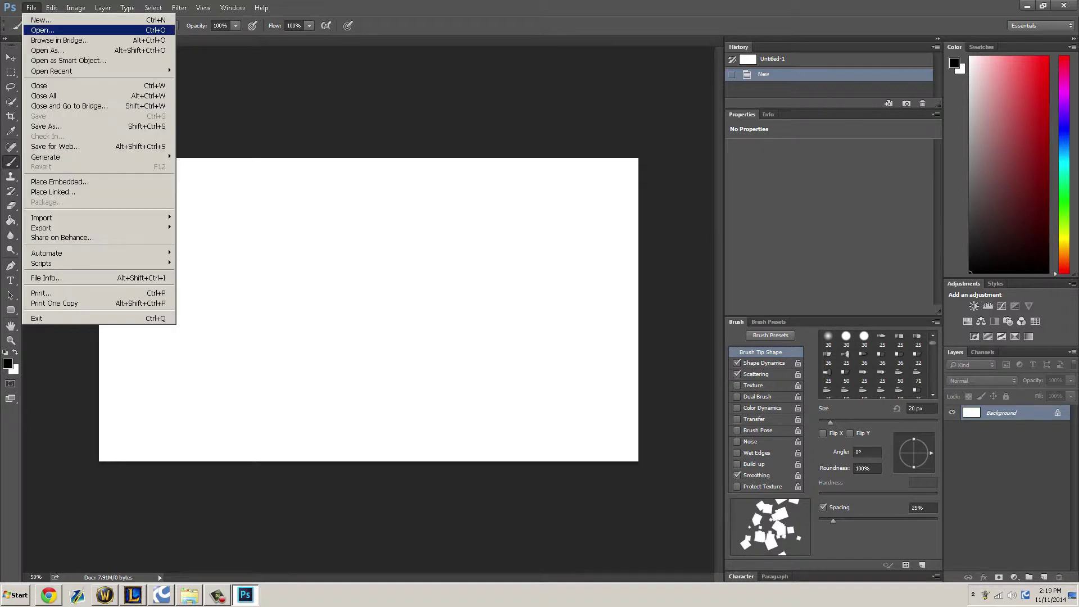
left_click(45, 181)
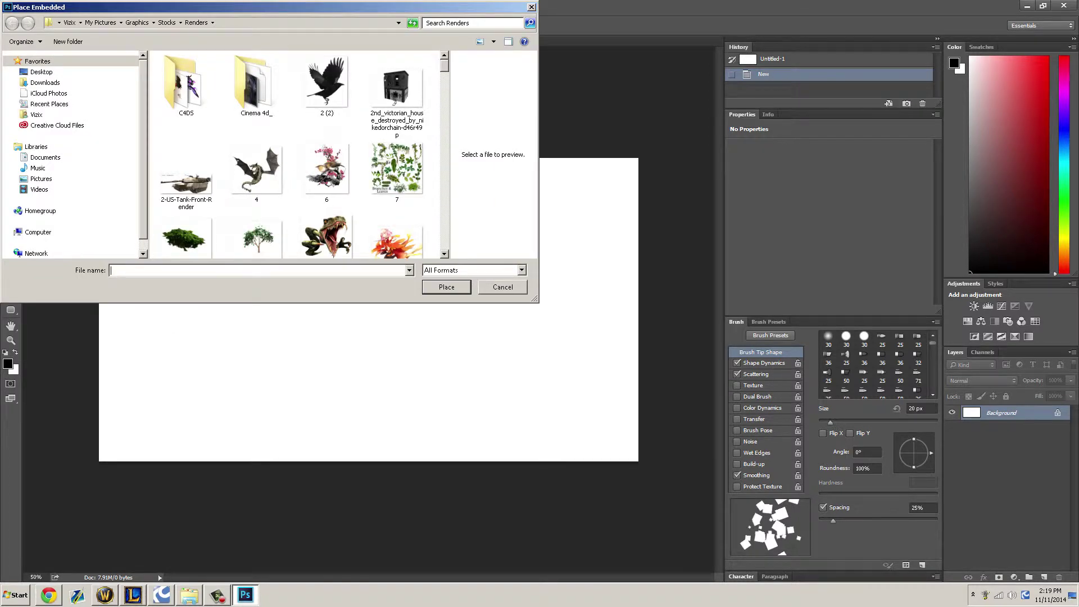
scroll(295, 155, "down", 10)
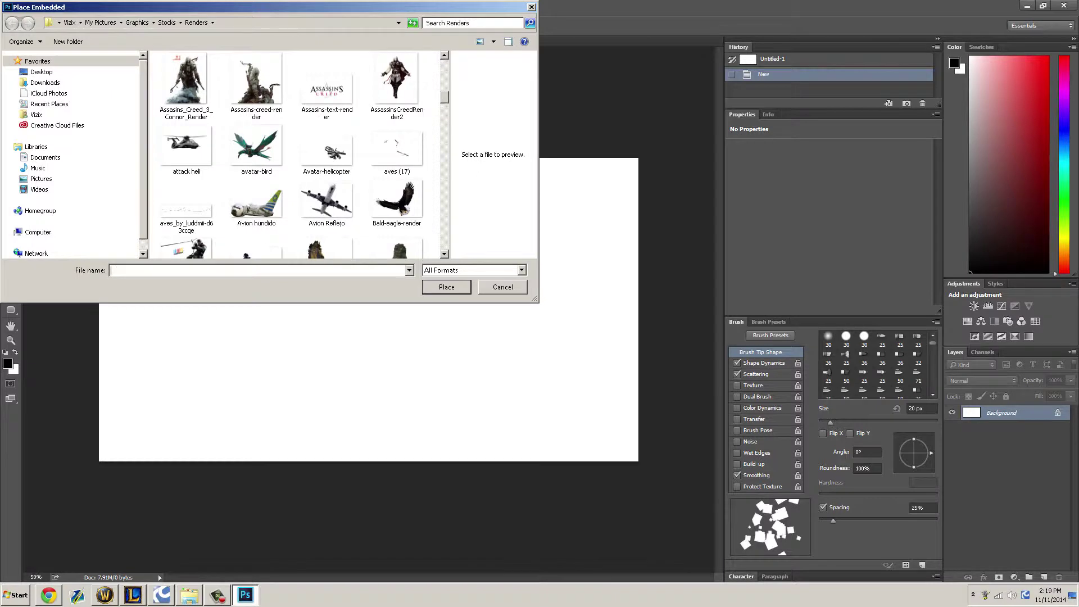
scroll(329, 100, "down", 5)
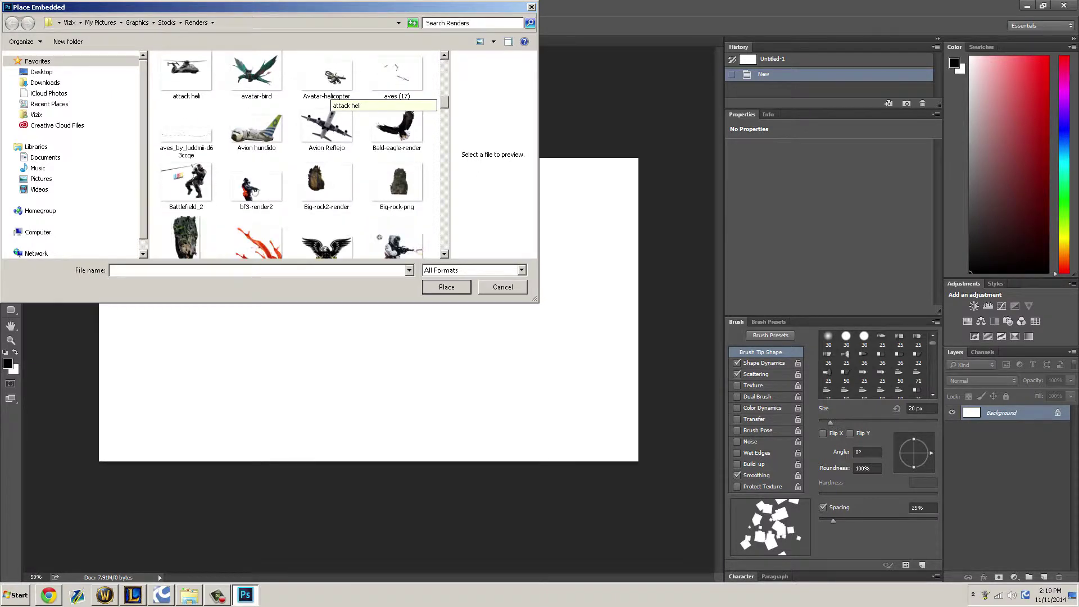
scroll(329, 99, "down", 5)
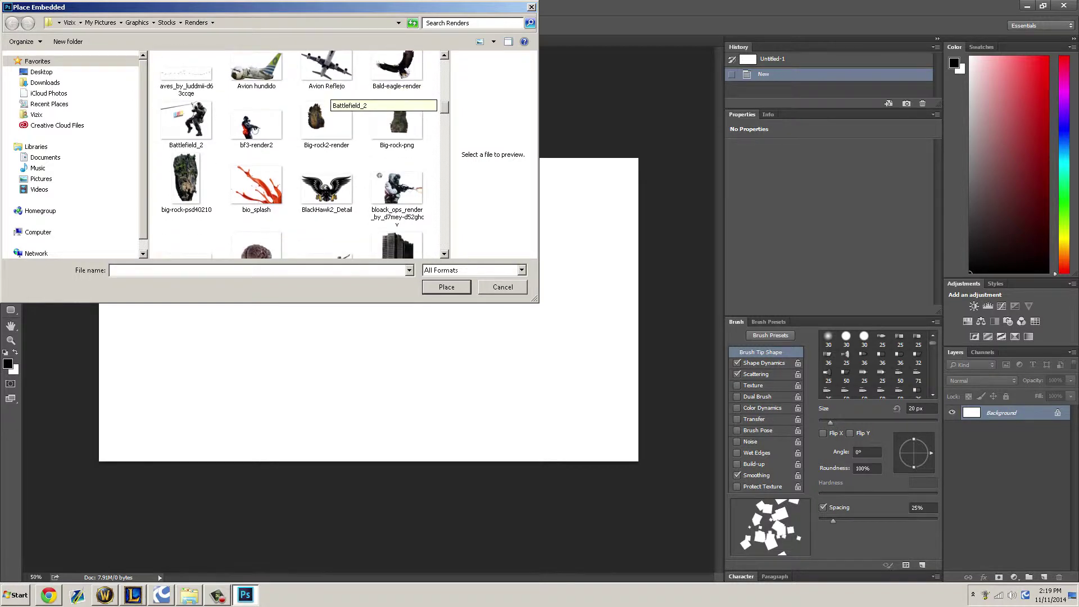
scroll(329, 99, "up", 4)
scroll(329, 100, "up", 4)
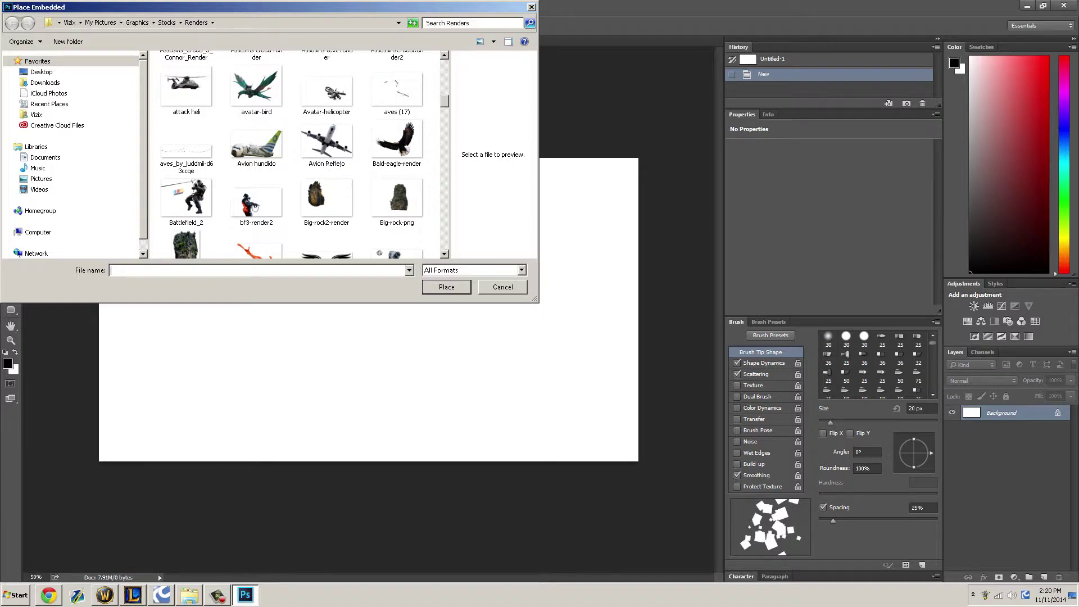
scroll(329, 98, "up", 5)
double_click(397, 177)
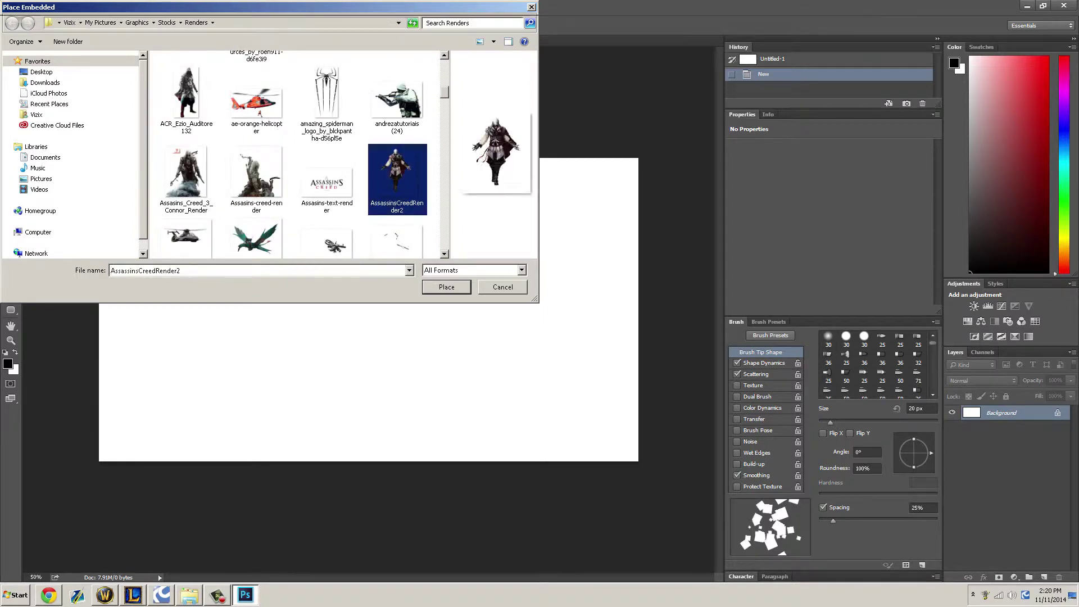
left_click_drag(403, 269, 452, 210)
key("Return")
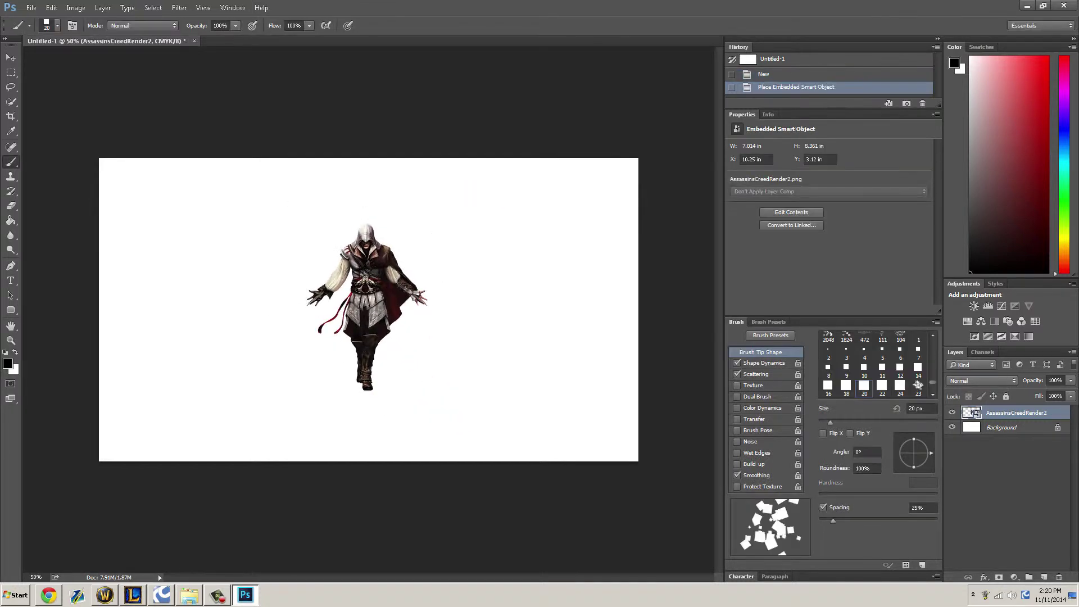
Duplicate the character layer once, shrink the copy to about 4.7 by 5.7 in, and move it to the right of the original.
key("ctrl+j")
key("ctrl+j")
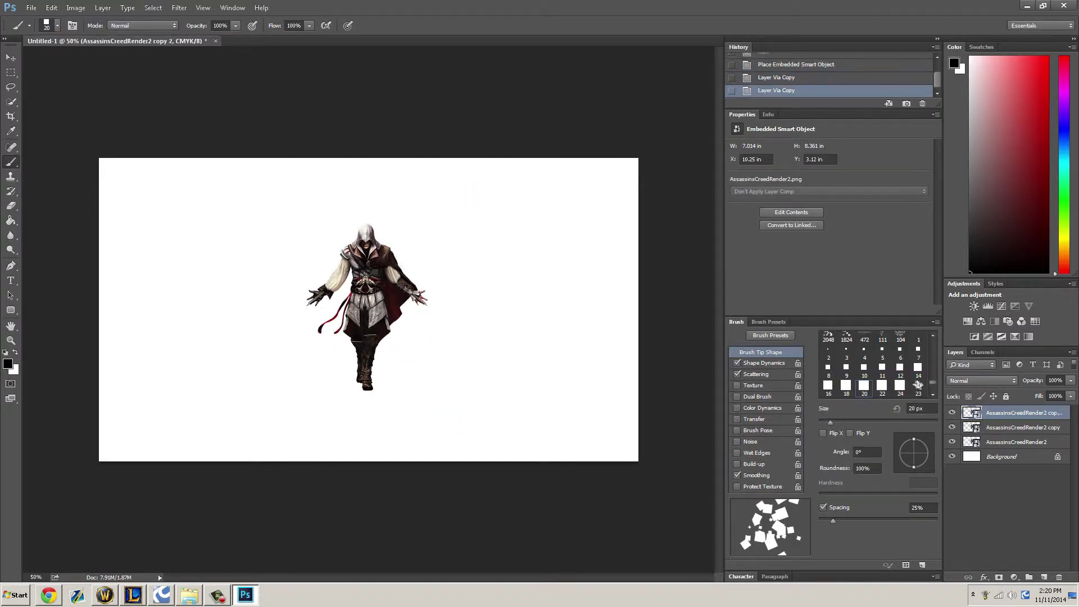
key("ctrl+z")
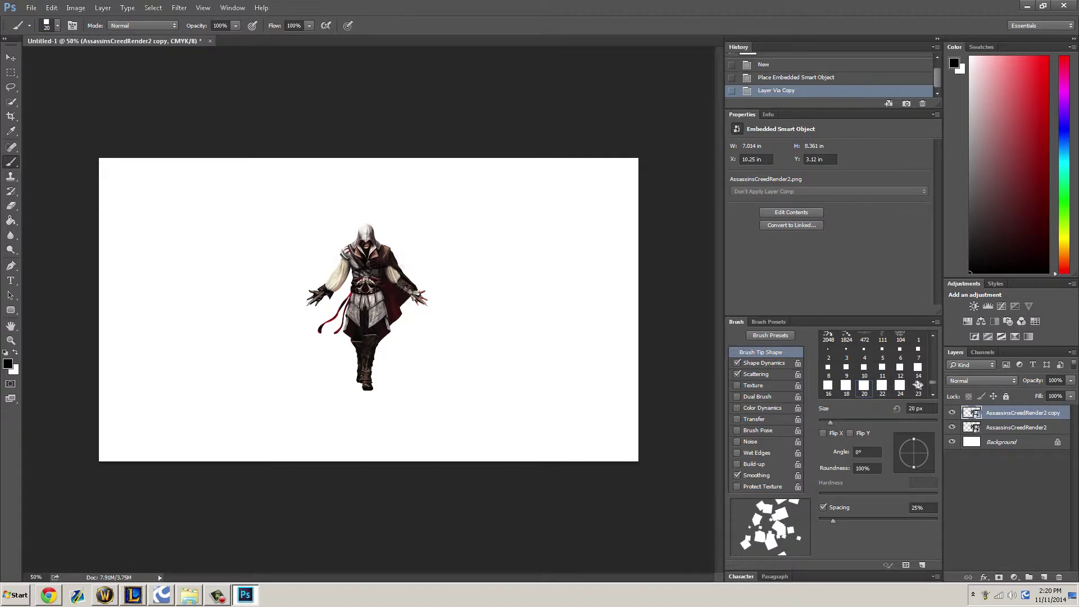
key("ctrl+t")
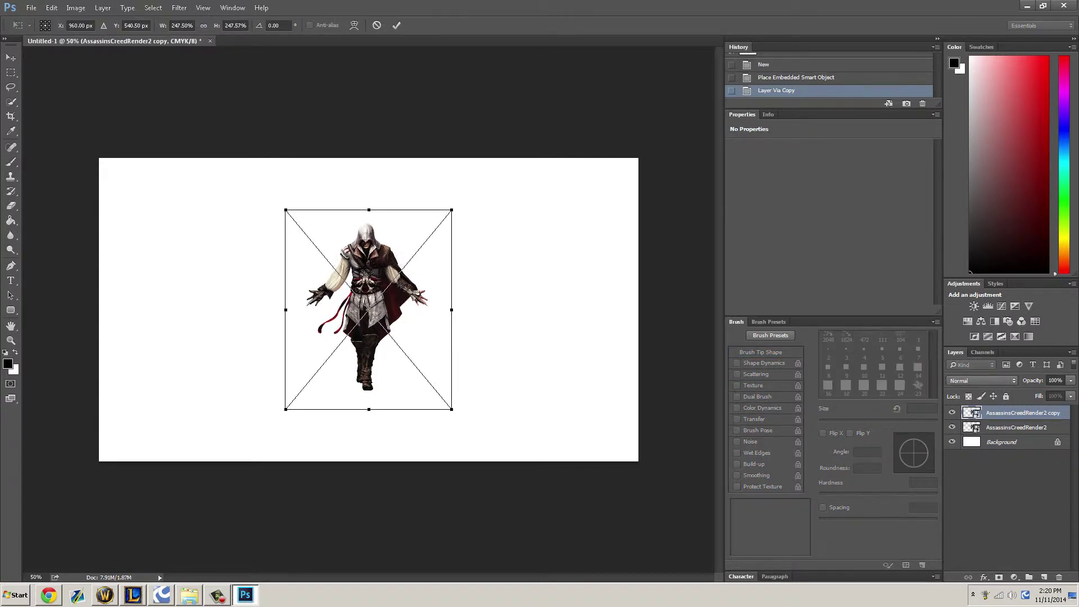
left_click_drag(452, 210, 425, 241)
left_click_drag(397, 275, 556, 275)
key("Return")
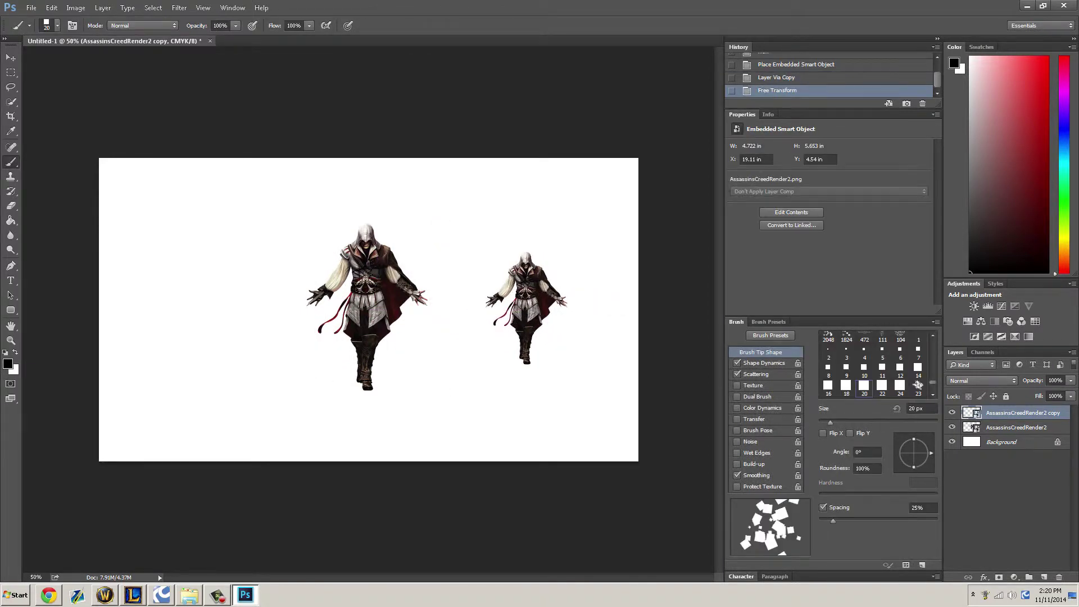
Duplicate the smaller character and move the new copy to the left of the central figure, at about X 367 px, Y 540 px.
key("ctrl+j")
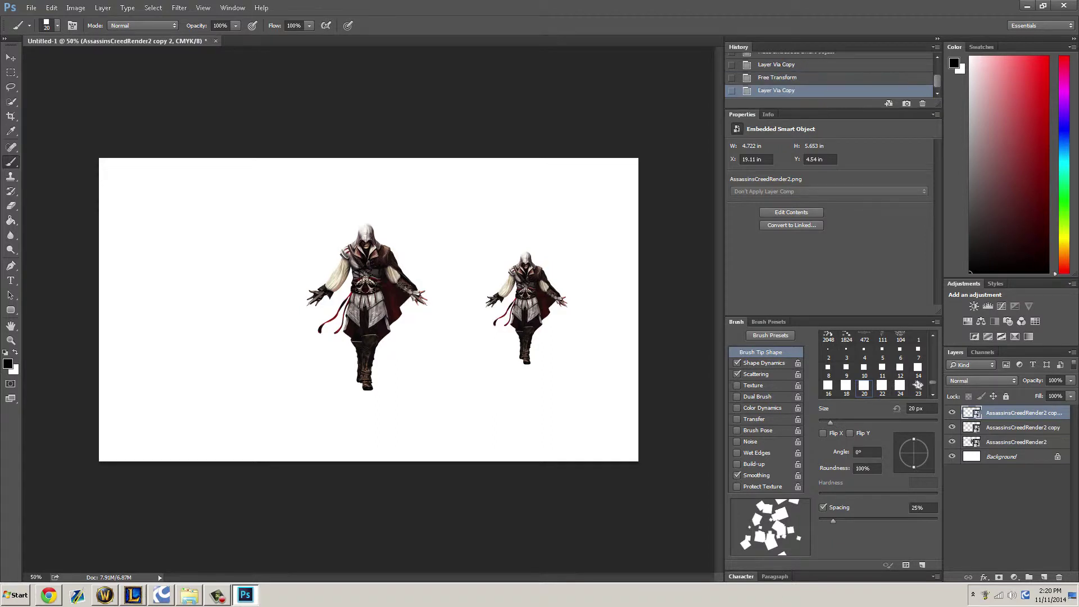
key("ctrl+t")
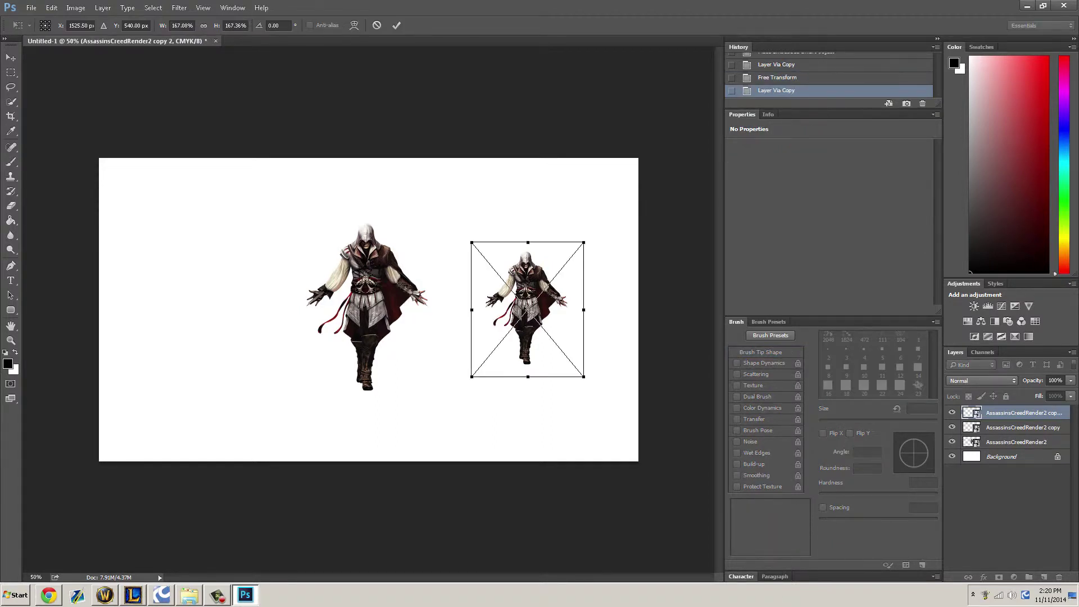
mouse_move(557, 300)
left_mouse_down()
mouse_move(322, 299)
mouse_move(442, 304)
mouse_move(521, 334)
mouse_move(540, 313)
mouse_move(482, 308)
mouse_move(562, 303)
mouse_move(247, 290)
left_mouse_up()
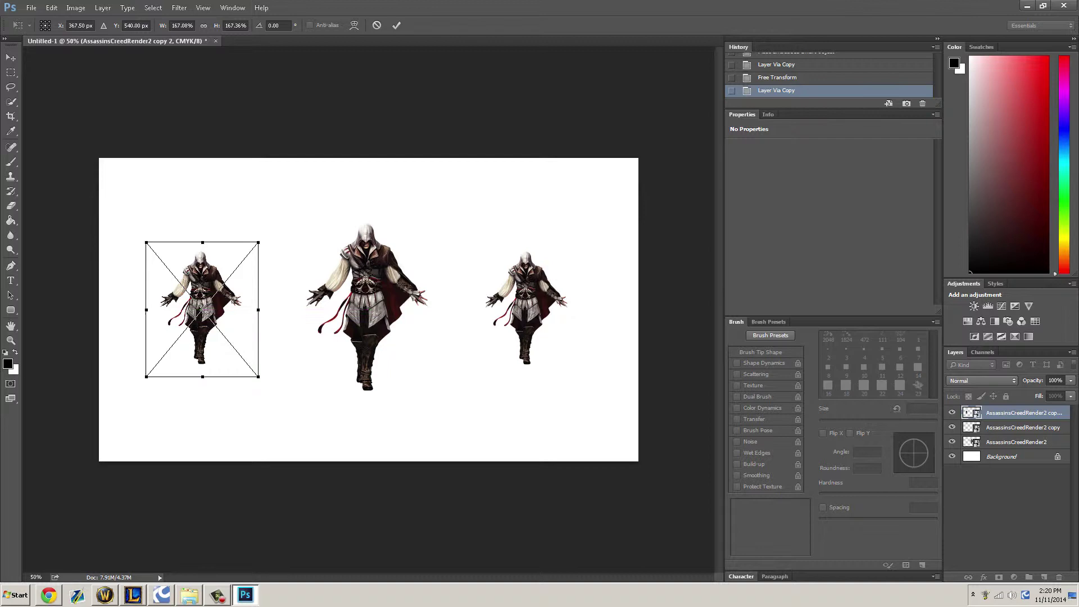
key("b")
key("Return")
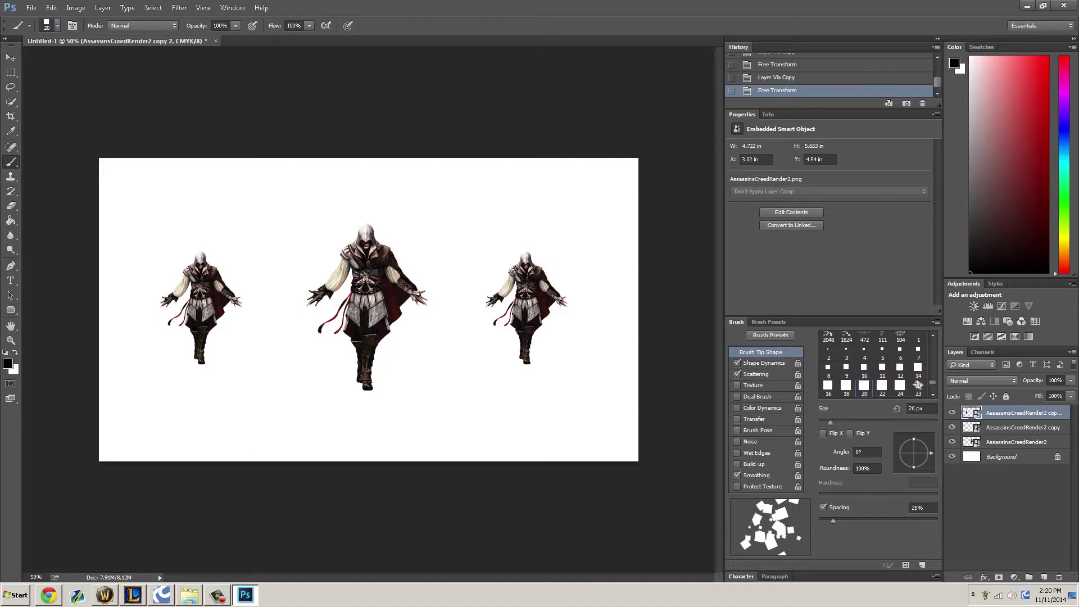
Rasterize all three character smart object layers.
left_click(1023, 428)
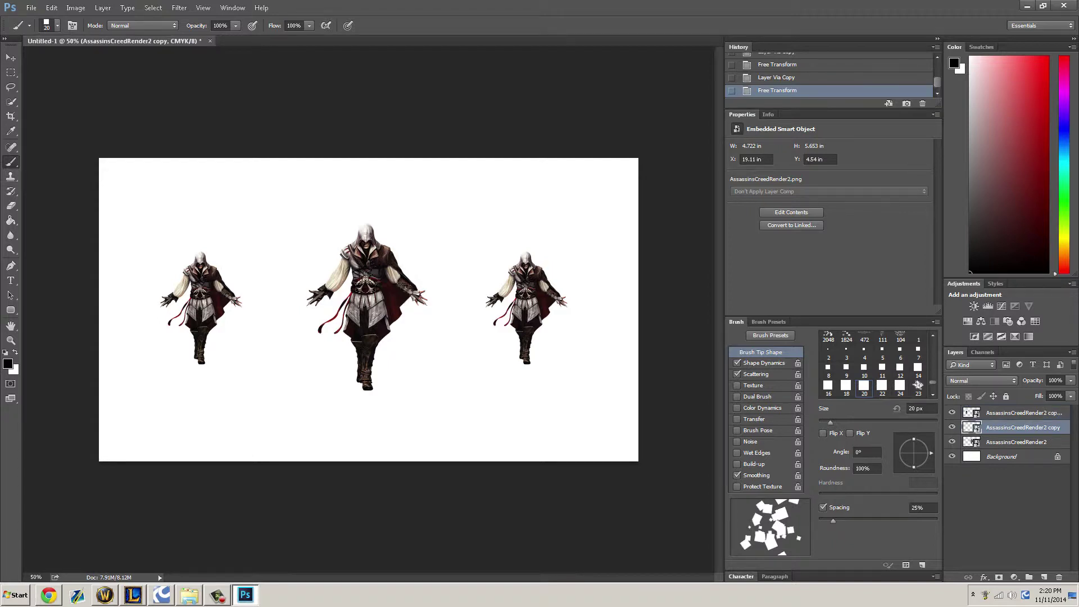
left_click(526, 298)
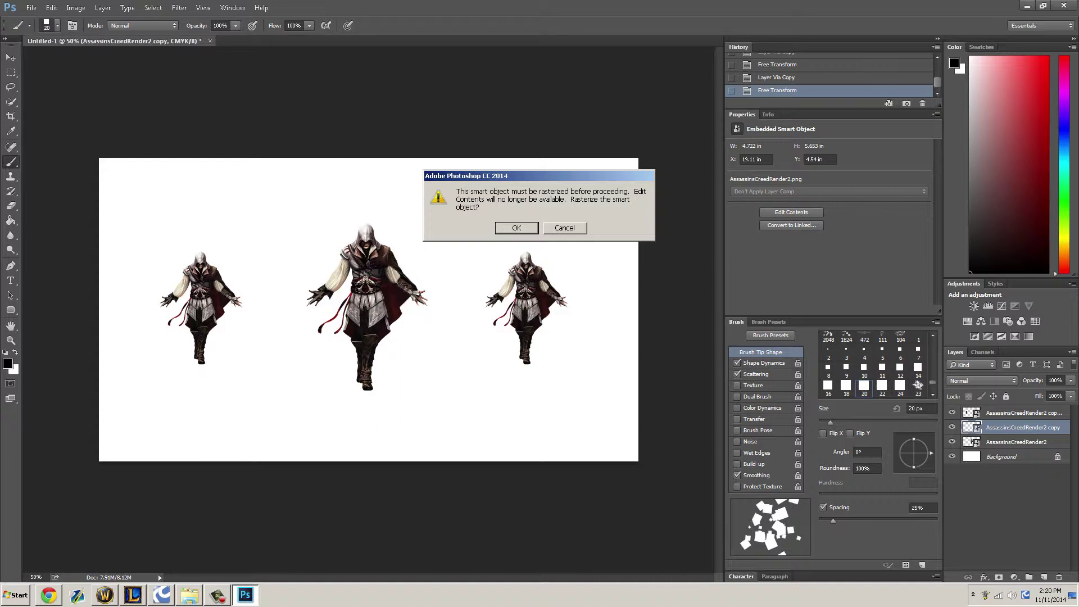
key("Return")
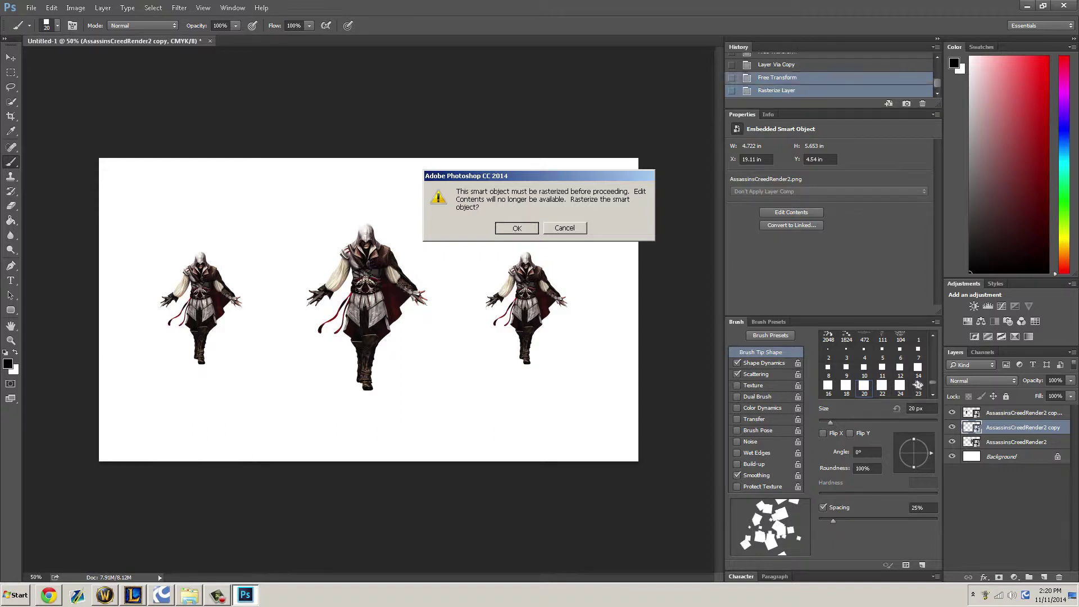
key("alt+bracketright")
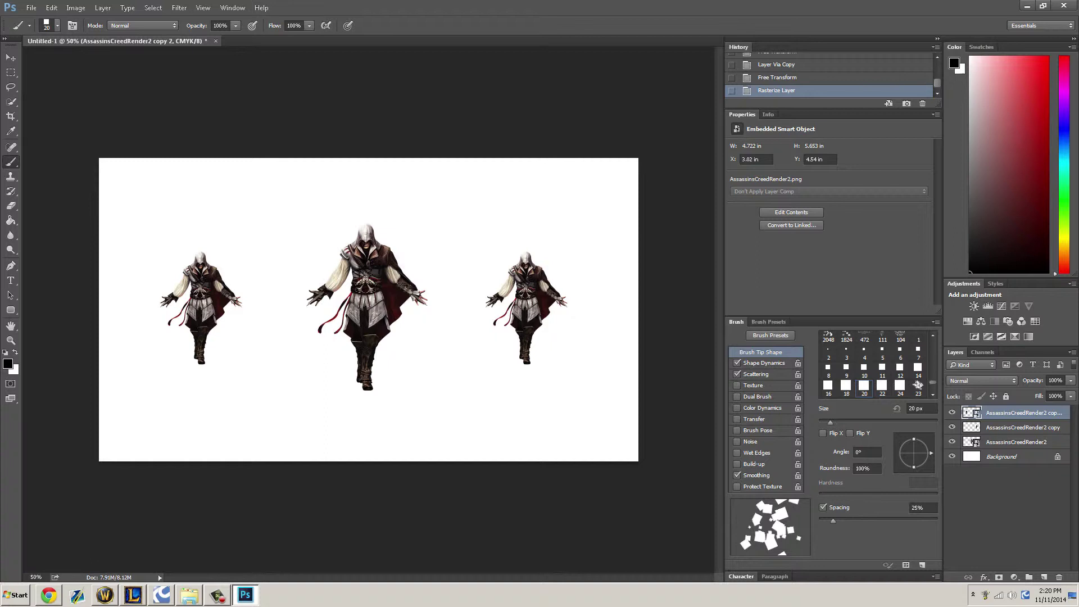
left_click(526, 298)
key("Return")
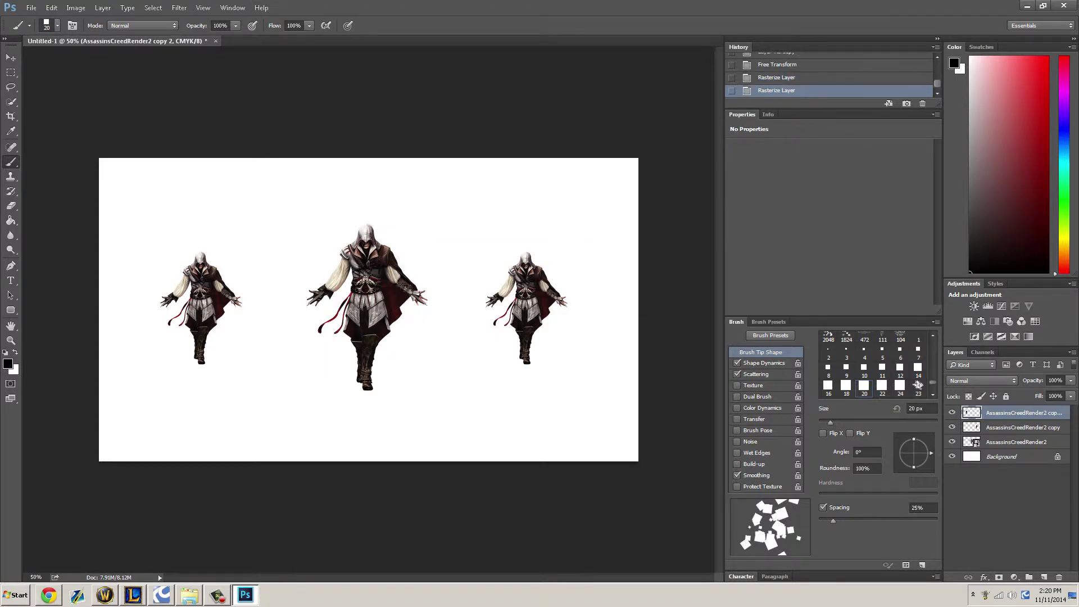
left_click(1016, 443)
key("Return")
Add a white layer mask to each of the three character layers.
key("alt+bracketright")
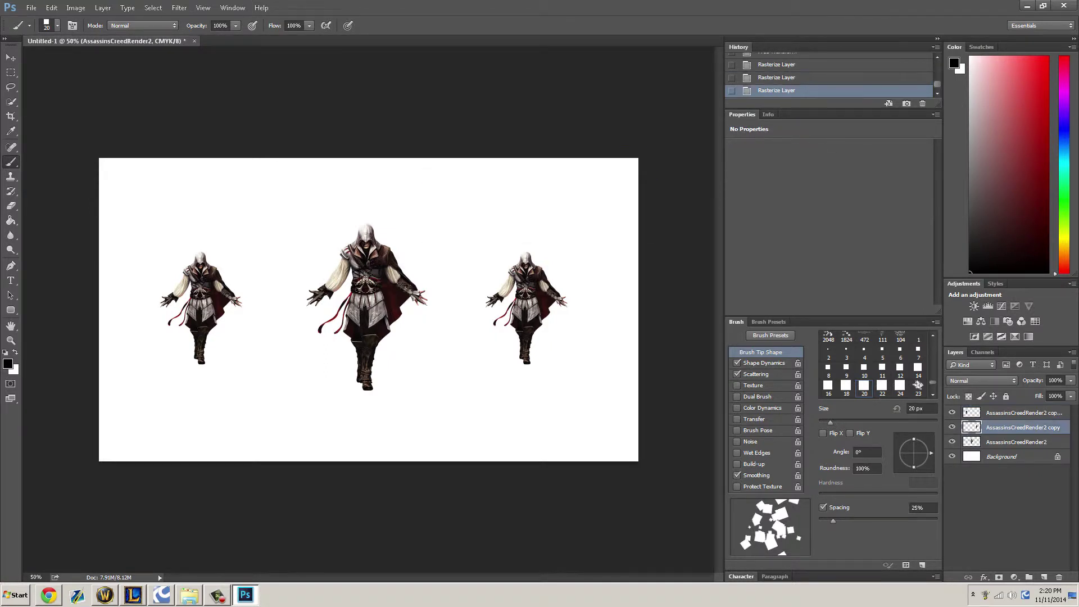
key("alt+bracketright")
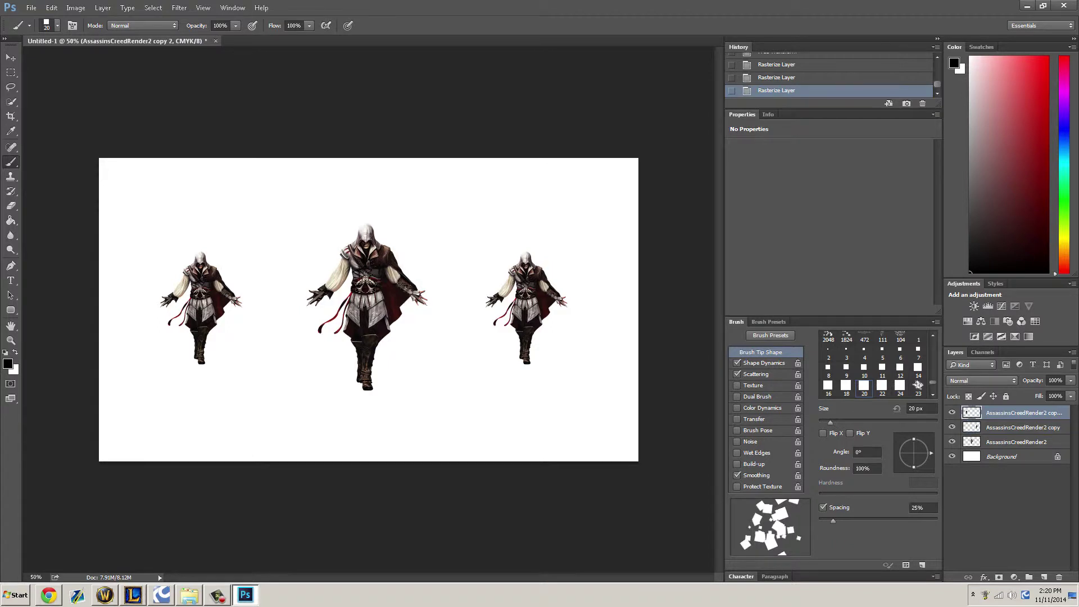
key("alt+shift+bracketleft")
key("alt+shift+bracketleft")
left_click(1008, 506)
left_click(1016, 442)
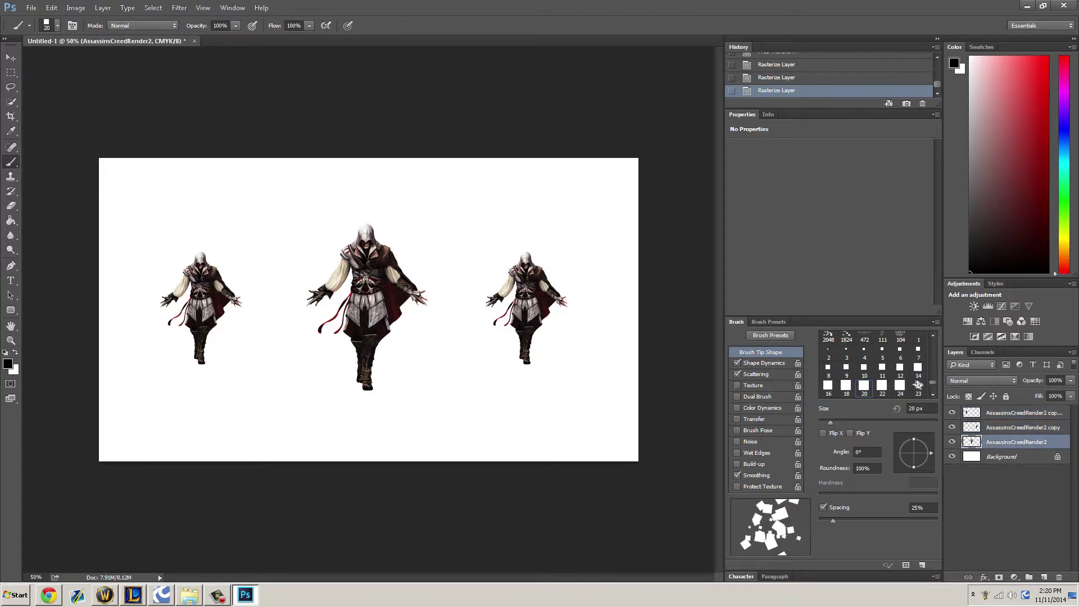
left_click(998, 577)
key("alt+bracketright")
left_click(999, 578)
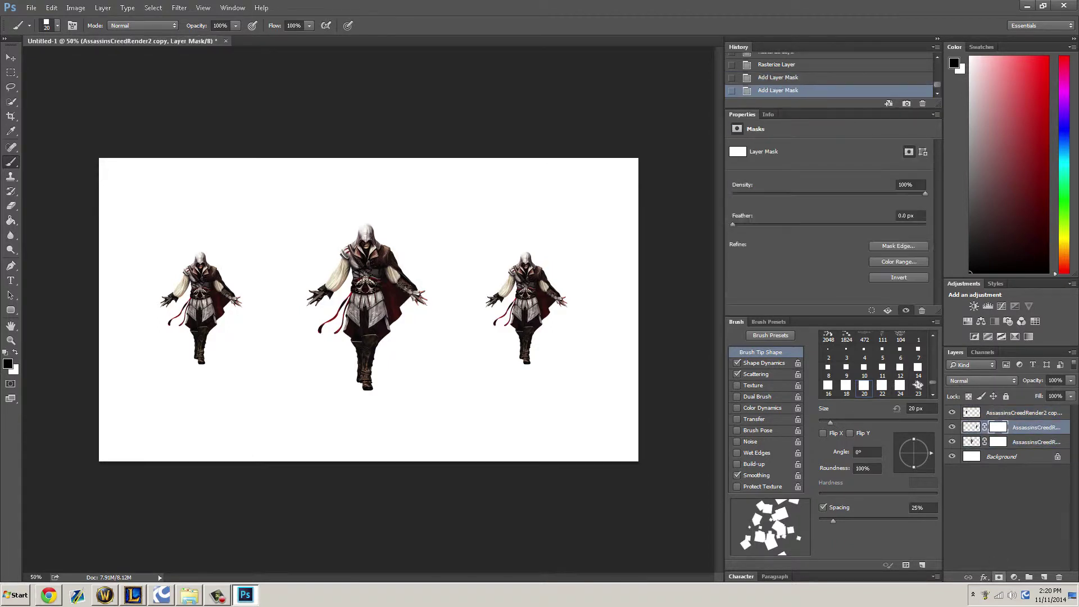
key("alt+bracketright")
left_click(999, 577)
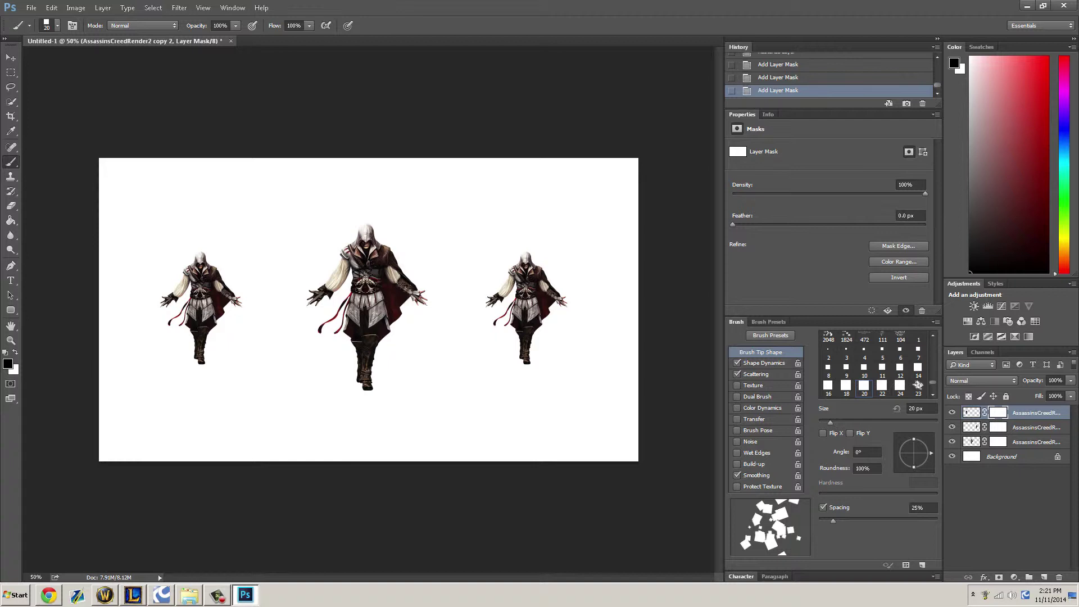
Enlarge the right-hand character copy and bring it closer to the central figure, centred at about X 1424 px, Y 526 px.
left_click(971, 427)
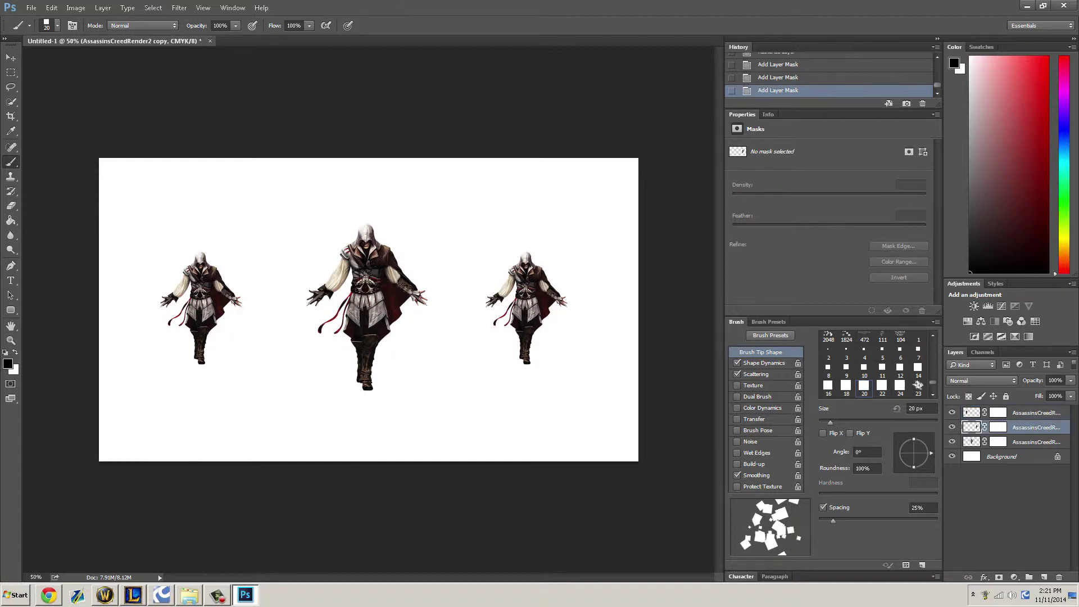
key("ctrl+t")
key("shift+Left")
key("shift+Left")
key("shift+Left")
key("shift+Left")
key("shift+Left")
key("shift+Left")
key("shift+Left")
key("shift+Left")
key("shift+Left")
key("shift+Left")
key("shift+Left")
key("shift+Left")
key("shift+Left")
key("shift+Left")
key("shift+Left")
key("shift+Left")
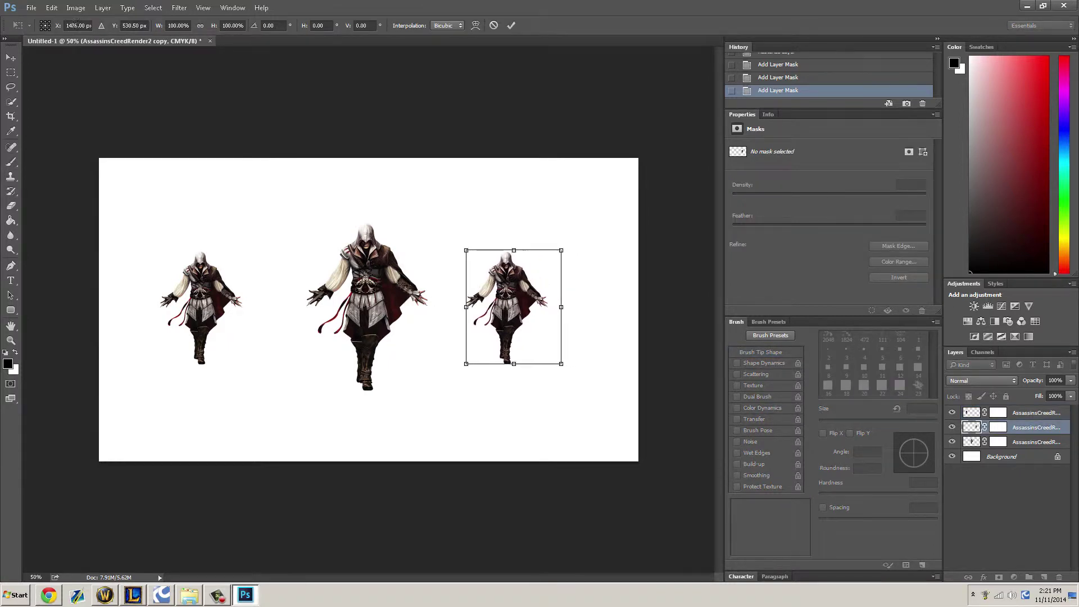
key("shift+Left")
key("shift+Left")
key("shift+Left")
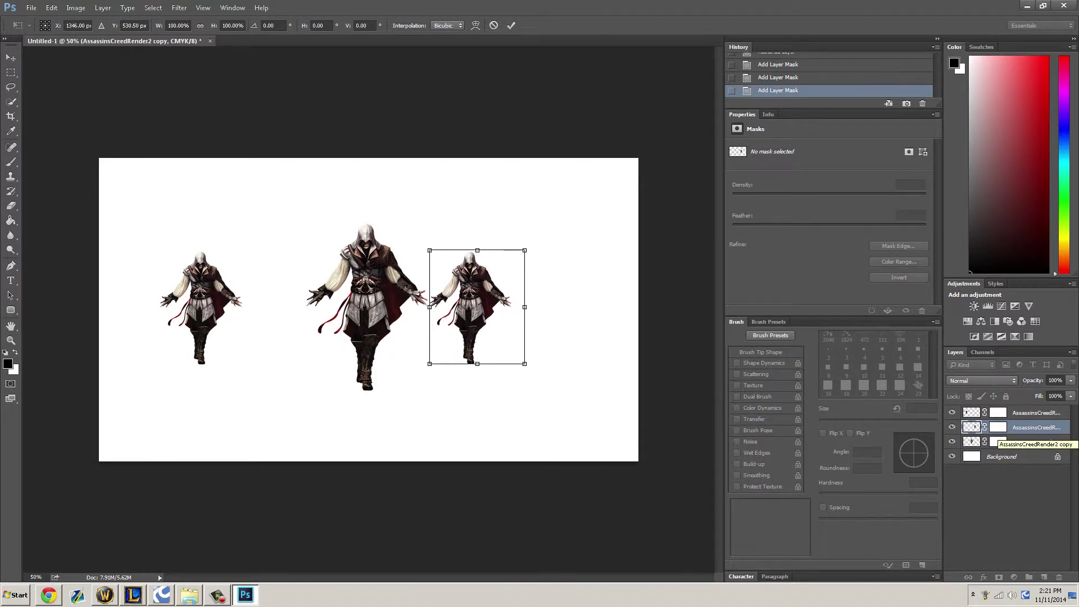
left_click_drag(524, 250, 539, 233)
left_click_drag(476, 284, 497, 284)
key("Return")
key("b")
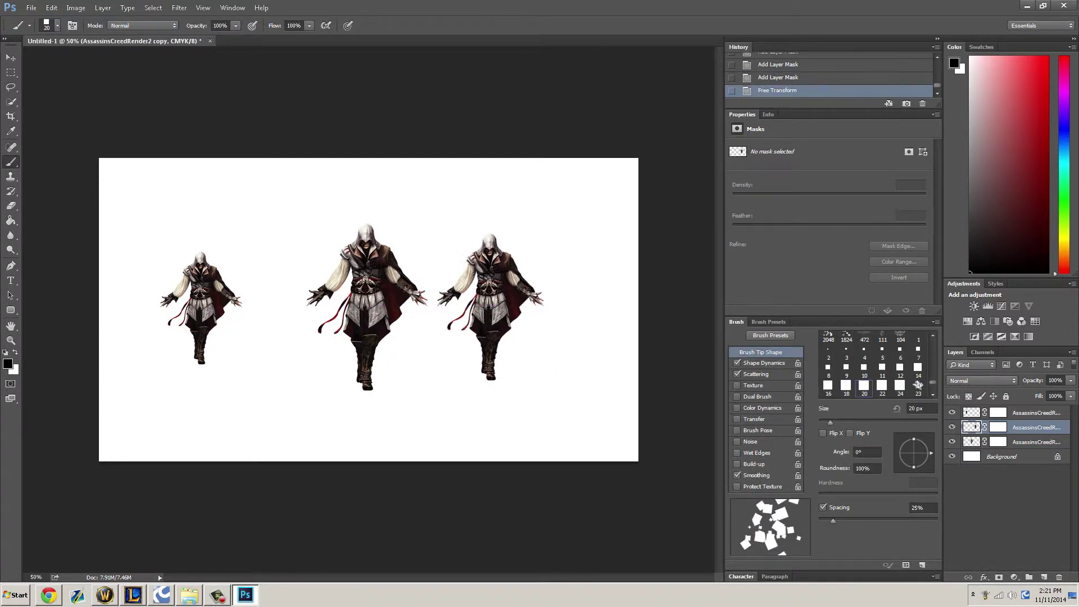
Delete the layer of the smaller left-hand character.
left_click_drag(1034, 413, 1059, 577)
key("ctrl+t")
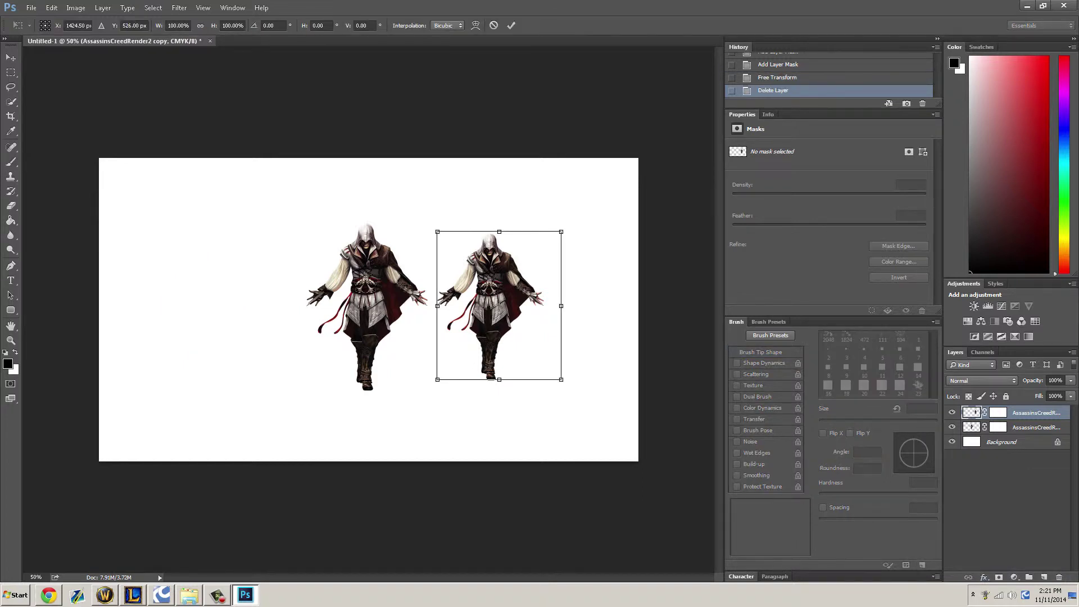
left_click_drag(493, 297, 228, 296)
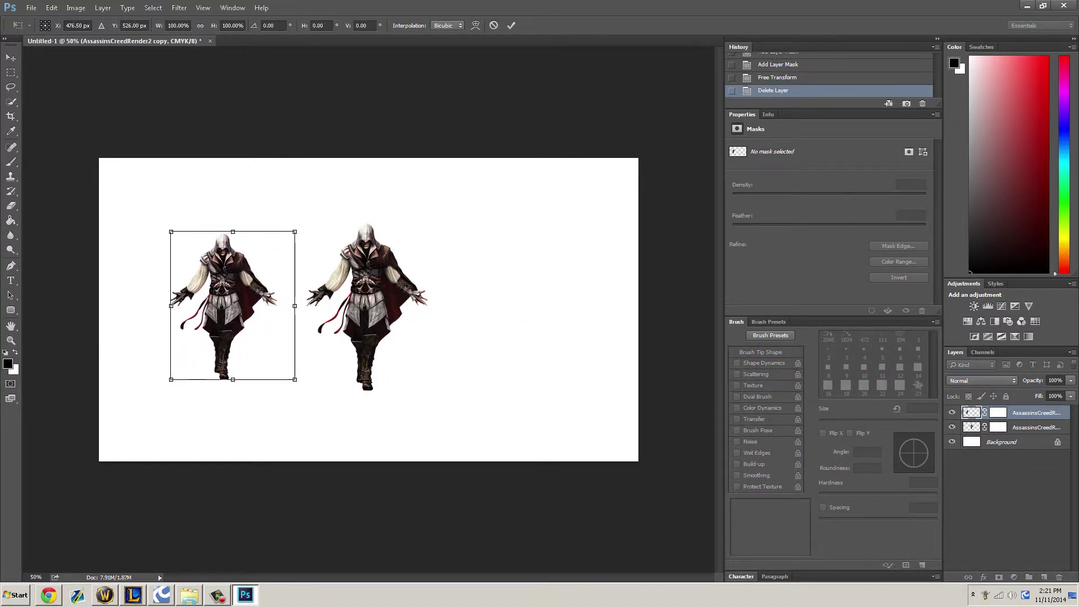
key("ctrl+z")
key("Return")
key("b")
Duplicate the right-hand character and move the copy beside the central figure's left, centred at about X 552 px, Y 526 px.
key("ctrl+j")
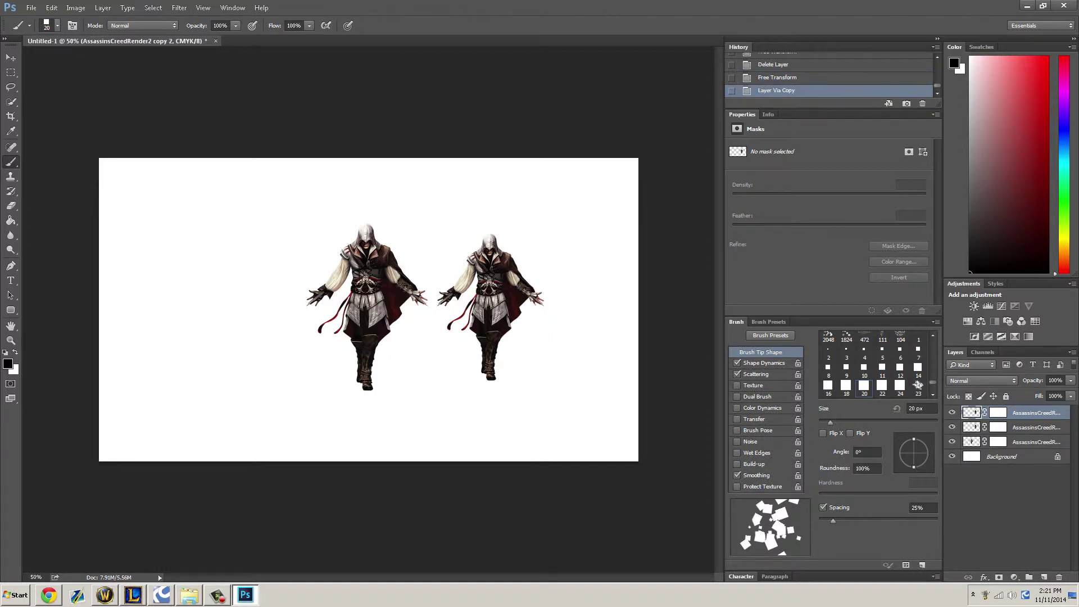
key("ctrl+t")
left_click_drag(498, 303, 308, 303)
key("ctrl+z")
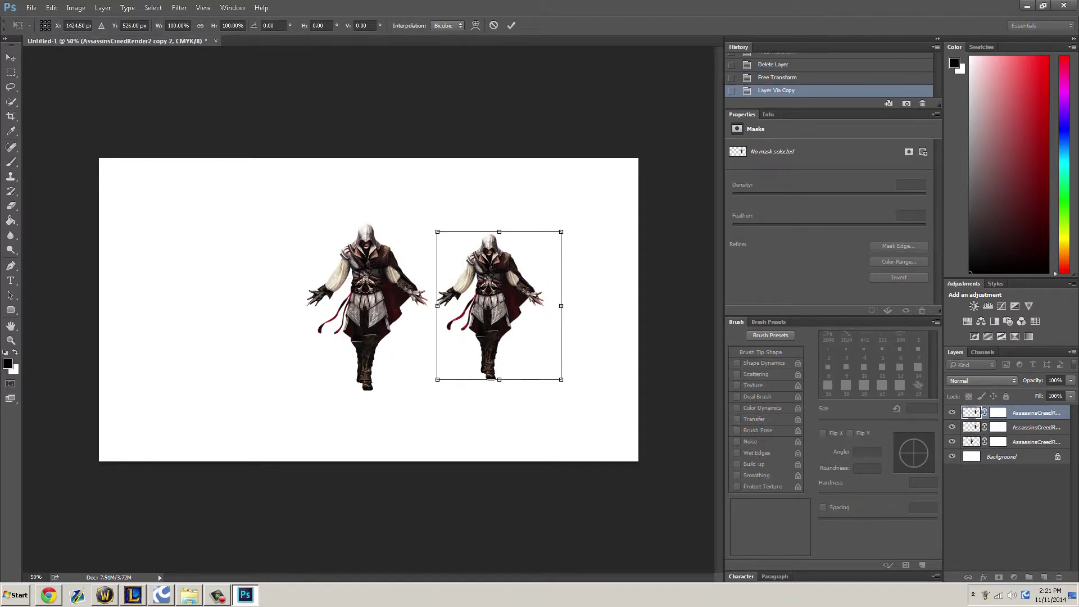
left_click_drag(519, 288, 296, 306)
key("b")
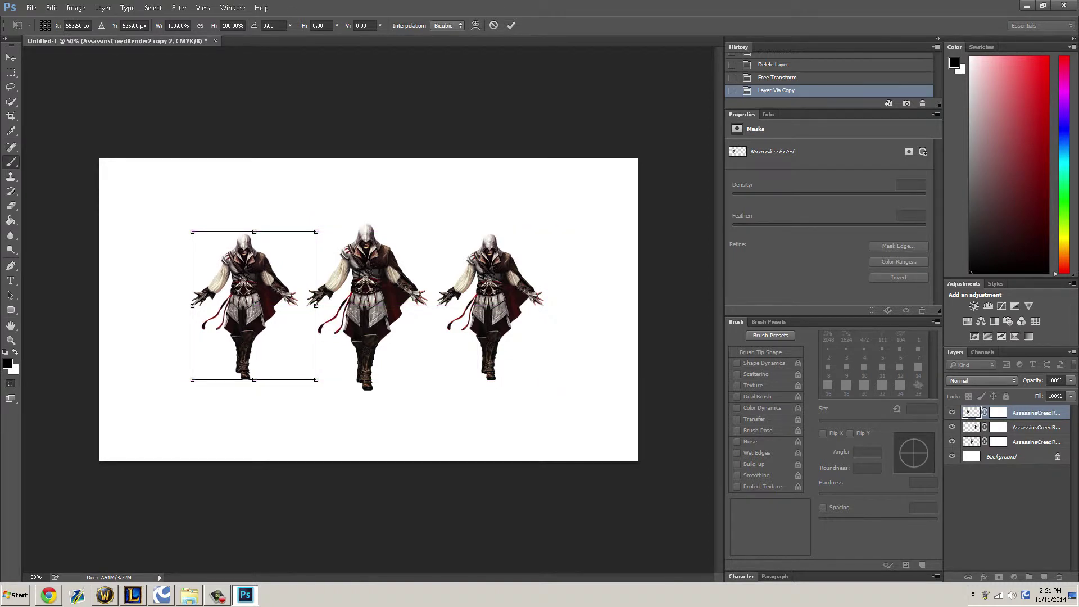
key("Return")
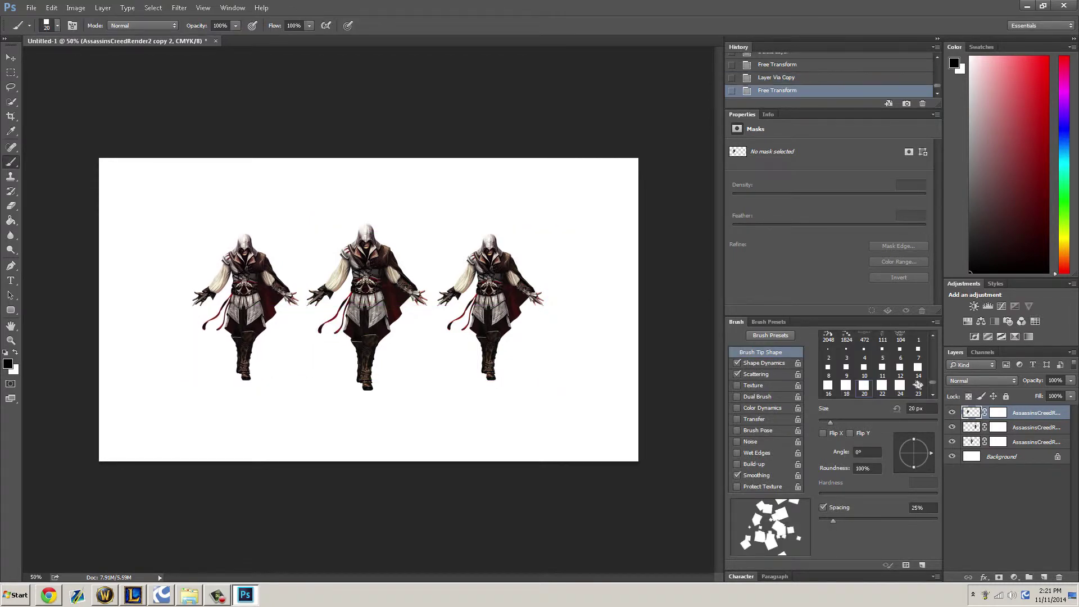
Rename the three character layers Center, Left and Right by their positions, and move Center to the top of the layer stack.
double_click(1036, 442)
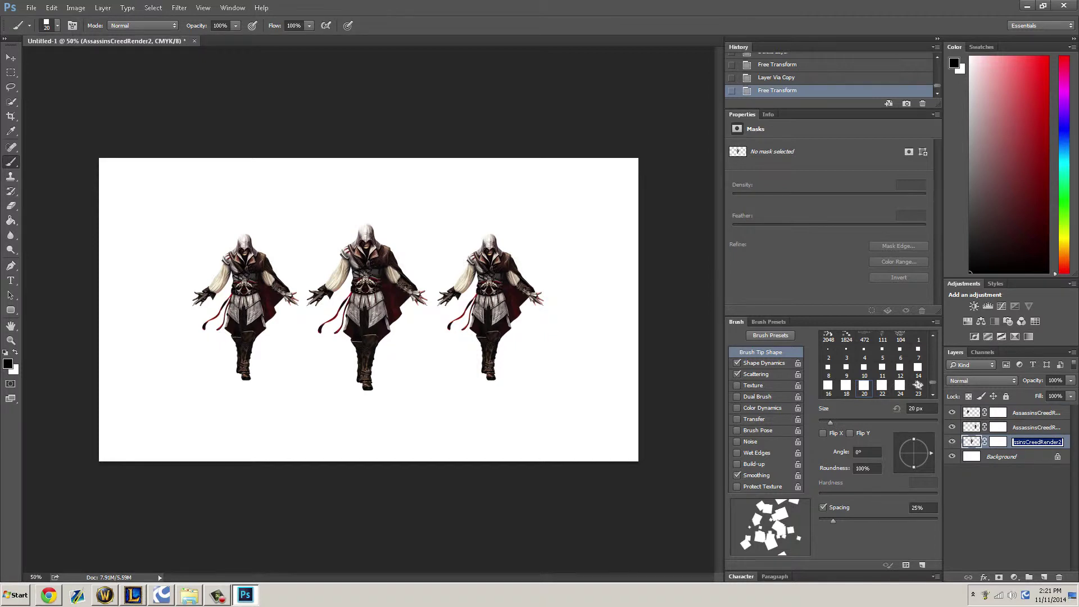
key("BackSpace")
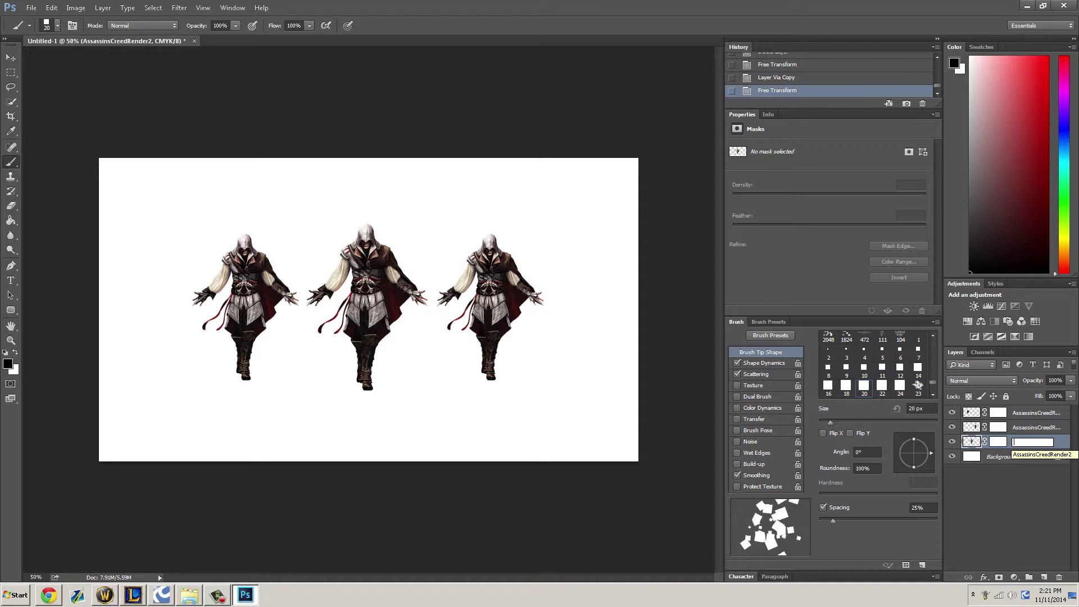
type("Center")
key("Return")
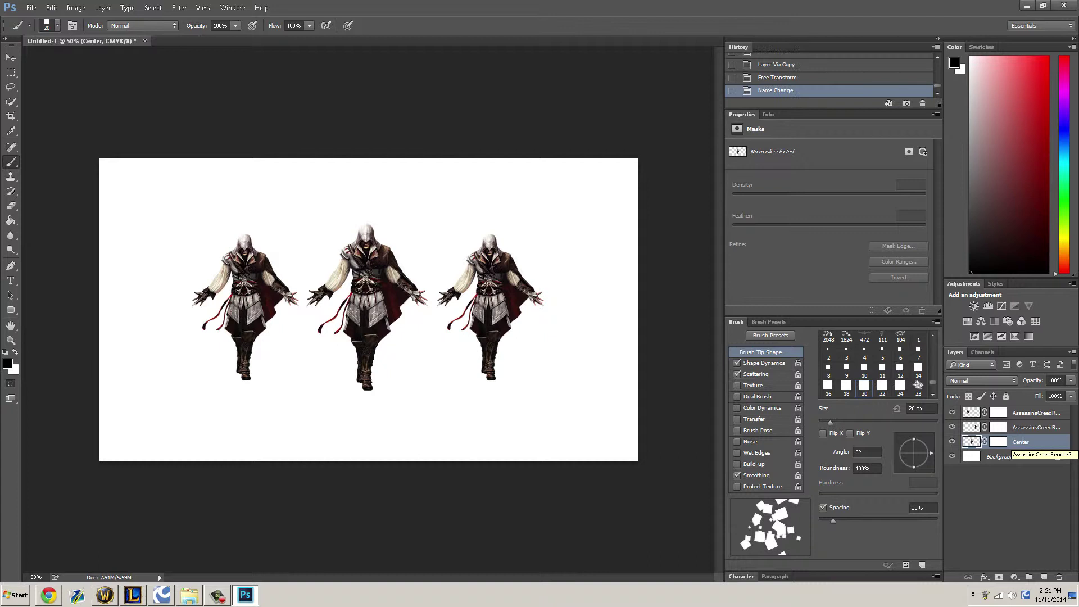
double_click(1029, 412)
type("Left")
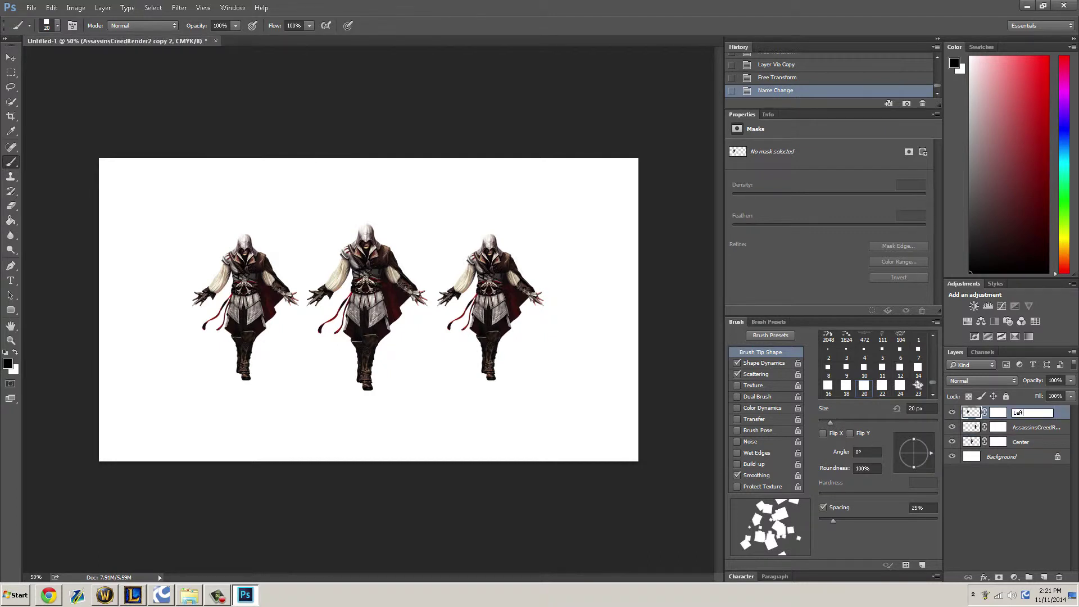
key("Return")
double_click(1035, 427)
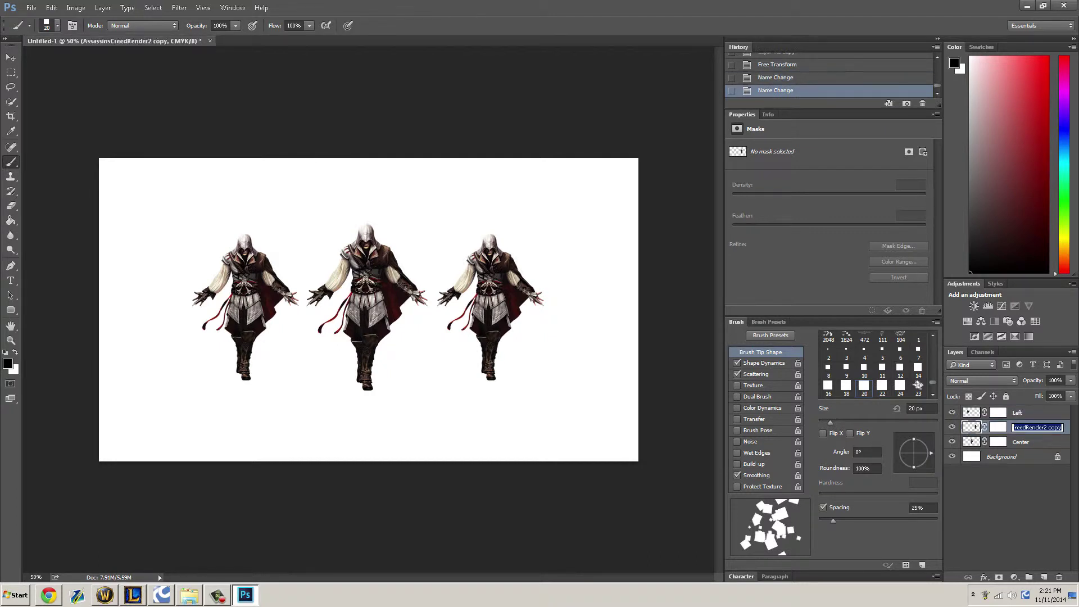
type("Rigtt")
key("Return")
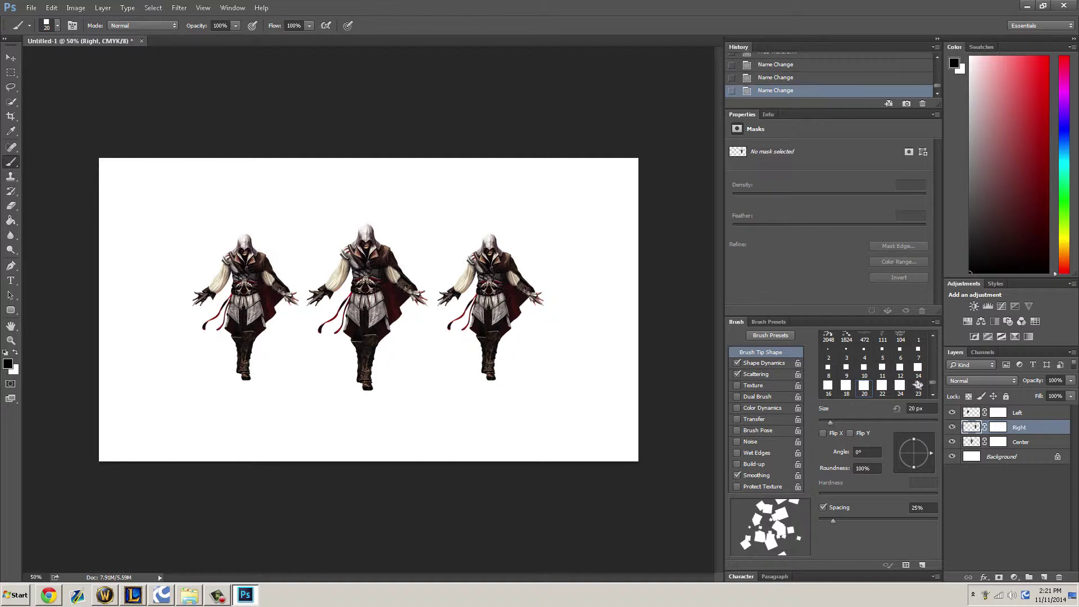
left_click_drag(1035, 442, 1035, 407)
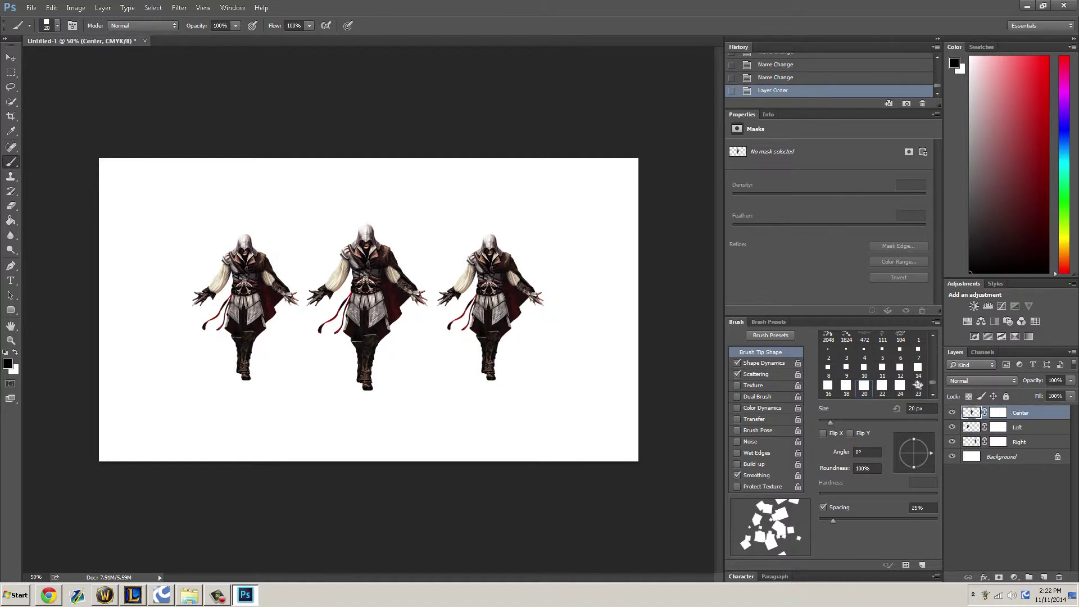
Hide the left-hand character by painting black on the Left layer's mask with a soft round brush at 231 px and 0% hardness.
left_click(999, 427)
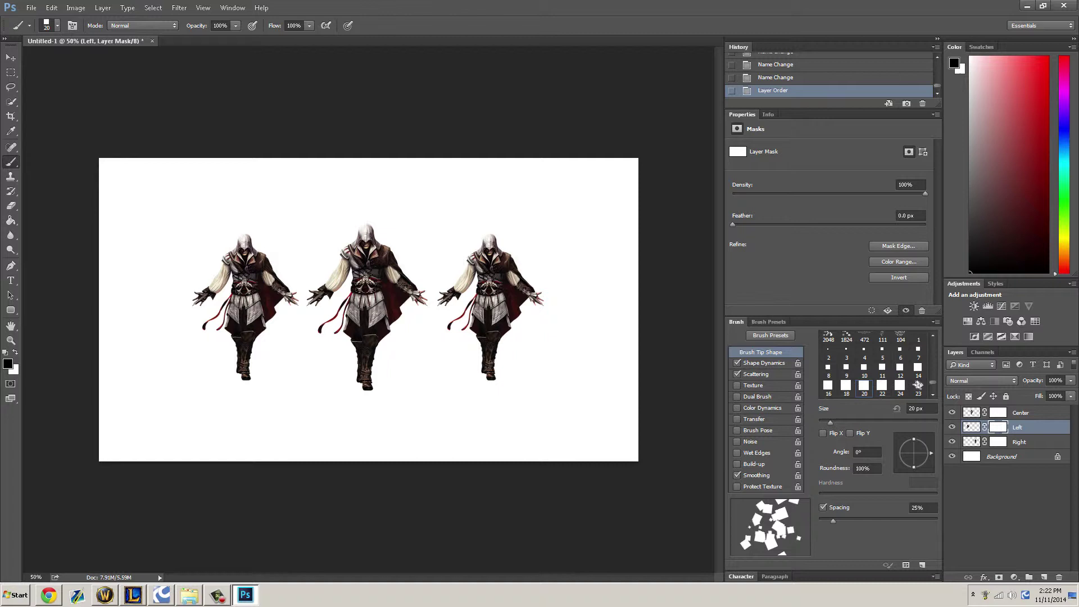
left_click_drag(247, 261, 242, 248)
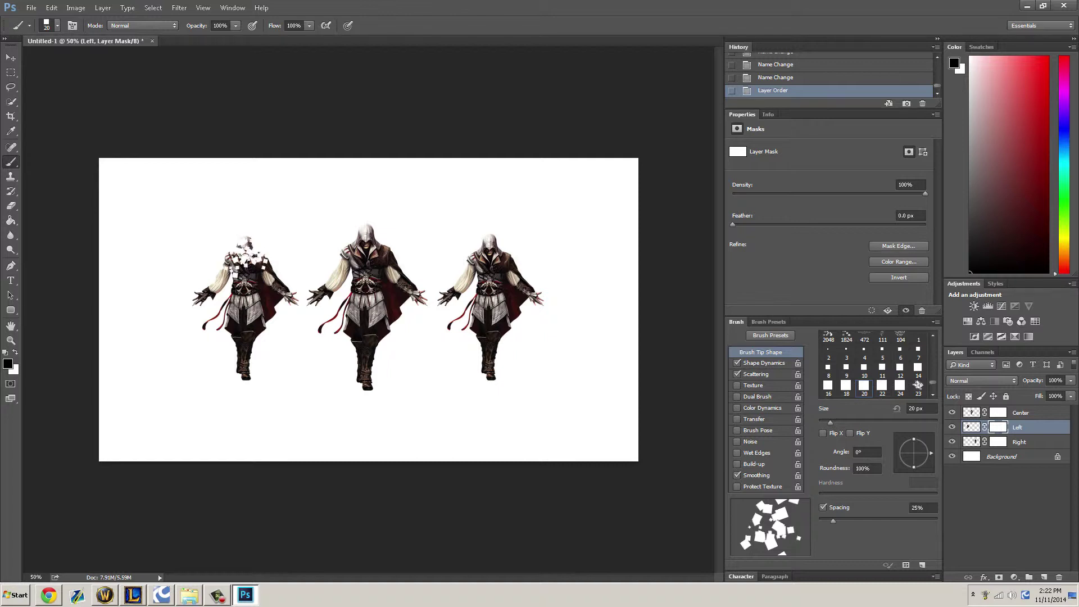
key("ctrl+z")
left_click(57, 25)
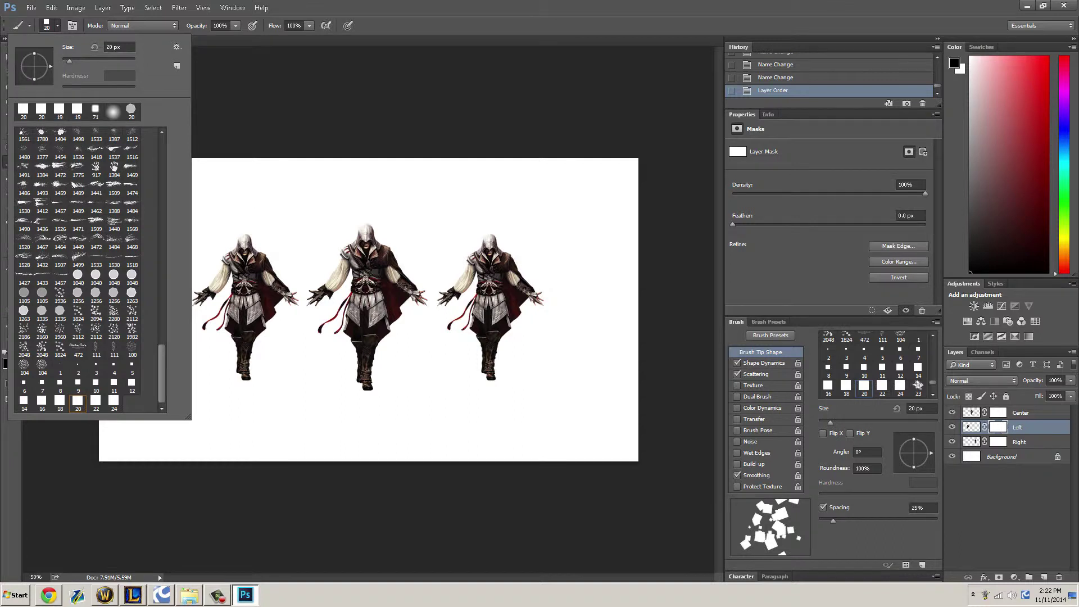
left_click(113, 112)
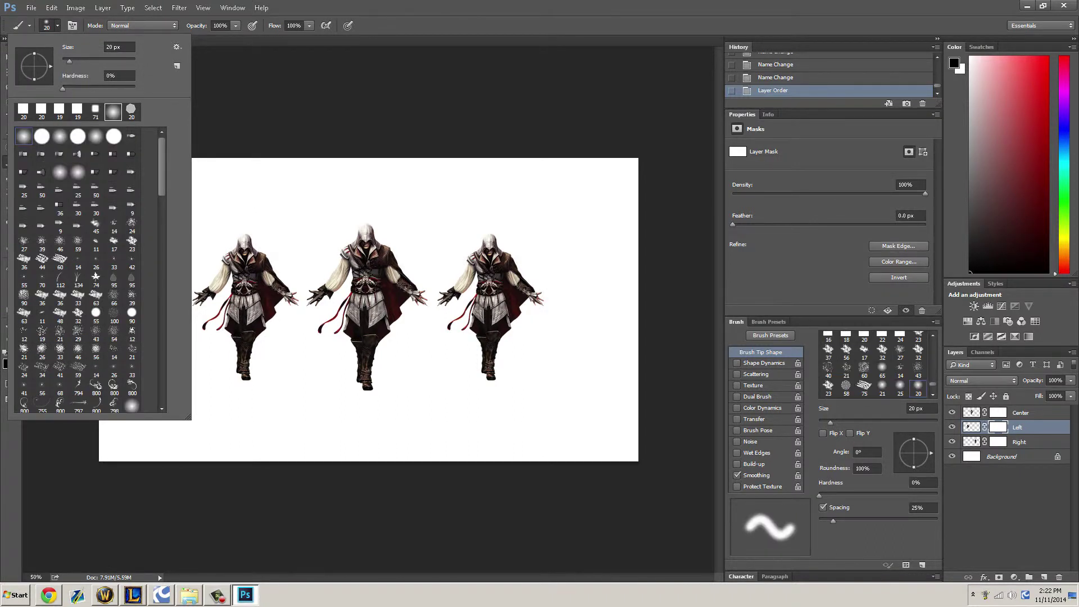
left_click_drag(69, 60, 83, 61)
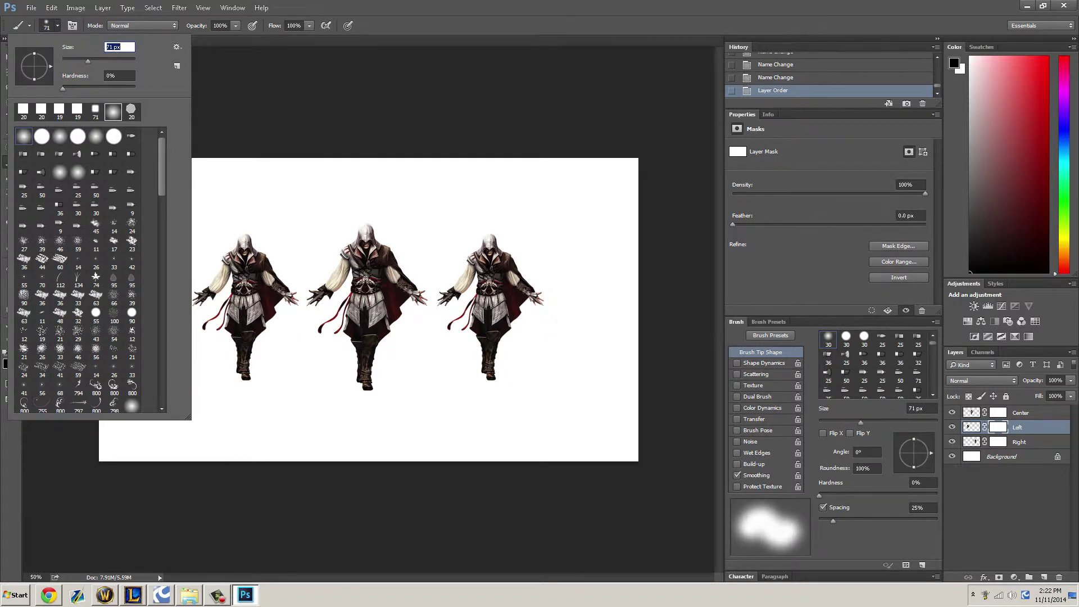
type("231")
key("Return")
mouse_move(245, 238)
left_mouse_down()
mouse_move(225, 287)
mouse_move(257, 332)
mouse_move(243, 374)
left_mouse_up()
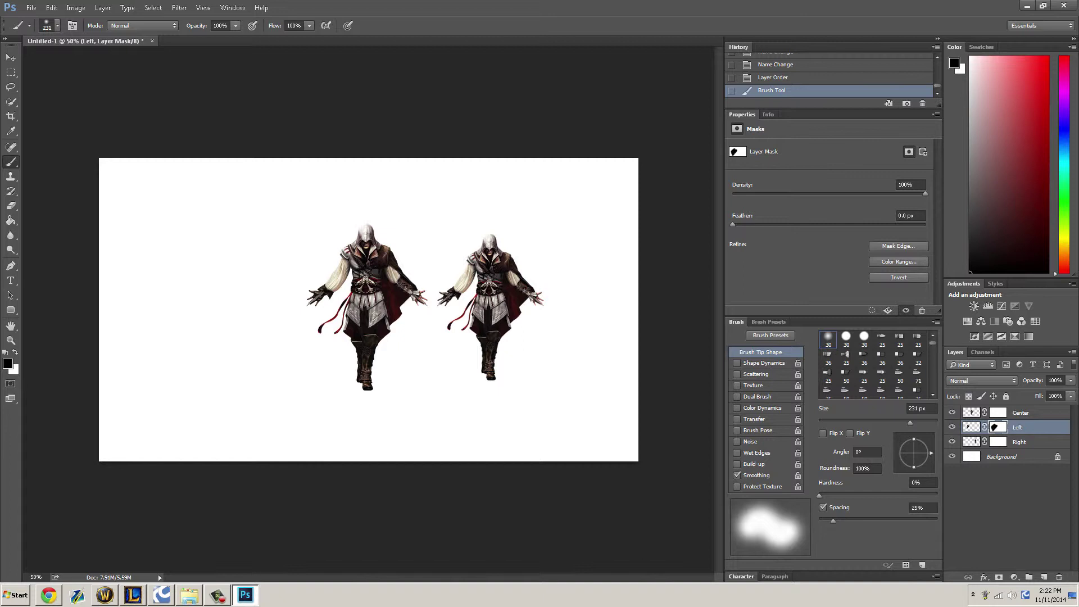
left_click_drag(181, 315, 156, 360)
Hide the right-hand character by painting black over it on the Right layer's mask with the same soft brush.
left_click_drag(490, 239, 450, 315)
left_click_drag(523, 247, 489, 337)
left_click(998, 442)
mouse_move(519, 256)
left_mouse_down()
mouse_move(478, 258)
mouse_move(506, 293)
mouse_move(484, 321)
mouse_move(489, 366)
left_mouse_up()
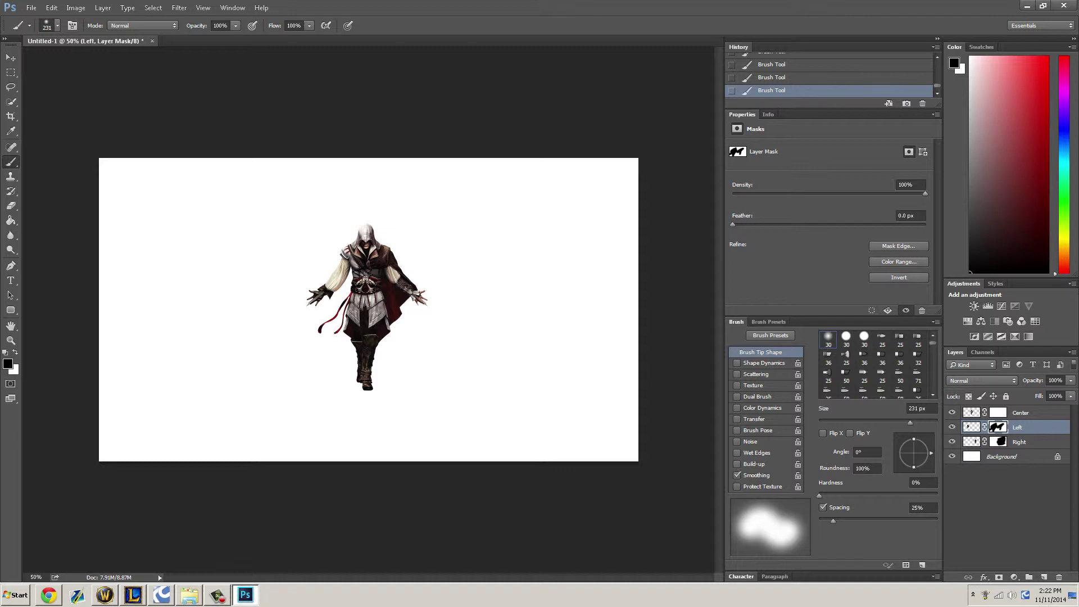
Switch to the 20 px square scatter brush and open its Shape Dynamics settings.
left_click(58, 25)
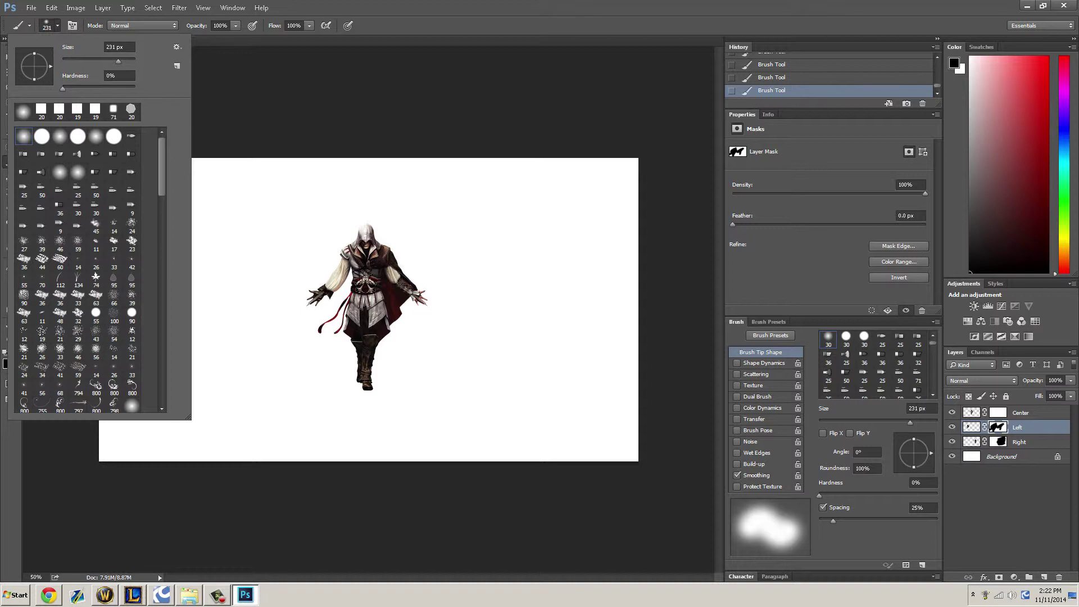
left_click(41, 112)
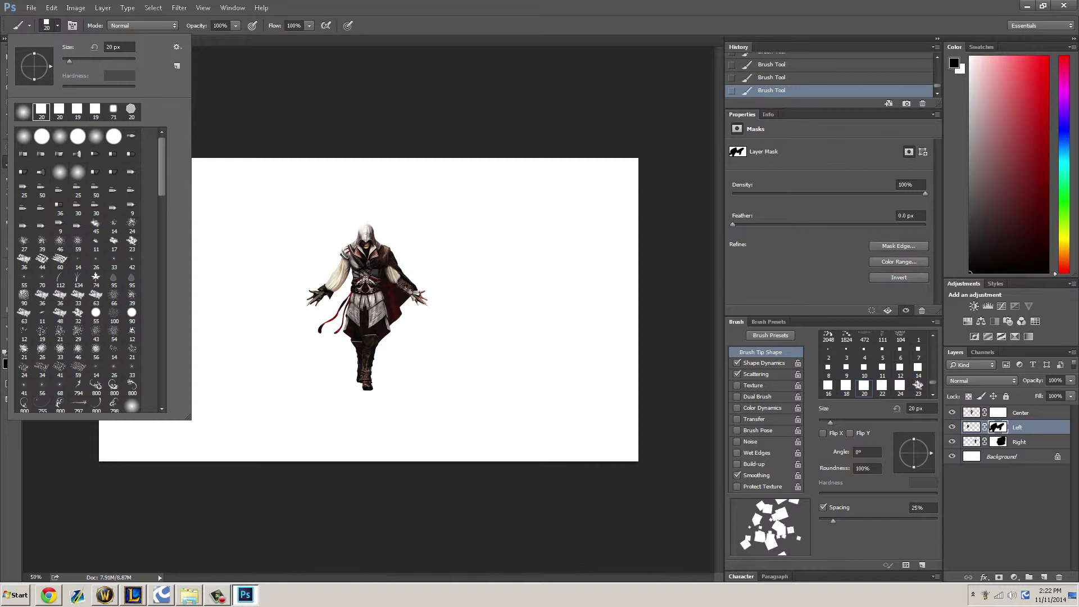
left_click(764, 362)
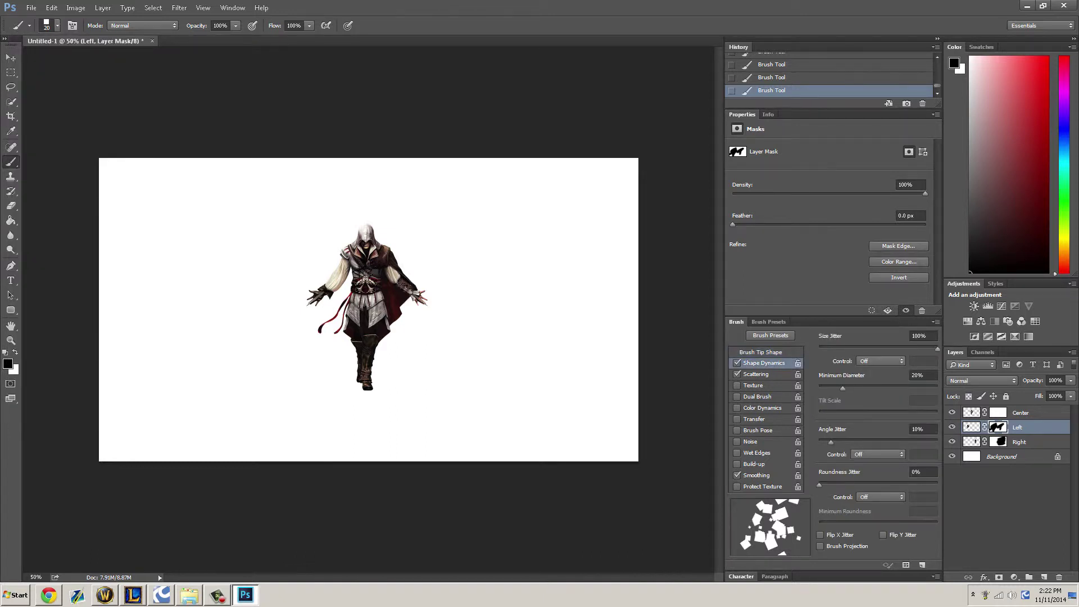
left_click(926, 375)
left_click(737, 475)
Stamp black squares on the Center layer's mask to knock holes in the figure's cape side, waist and upper leg.
left_click(998, 414)
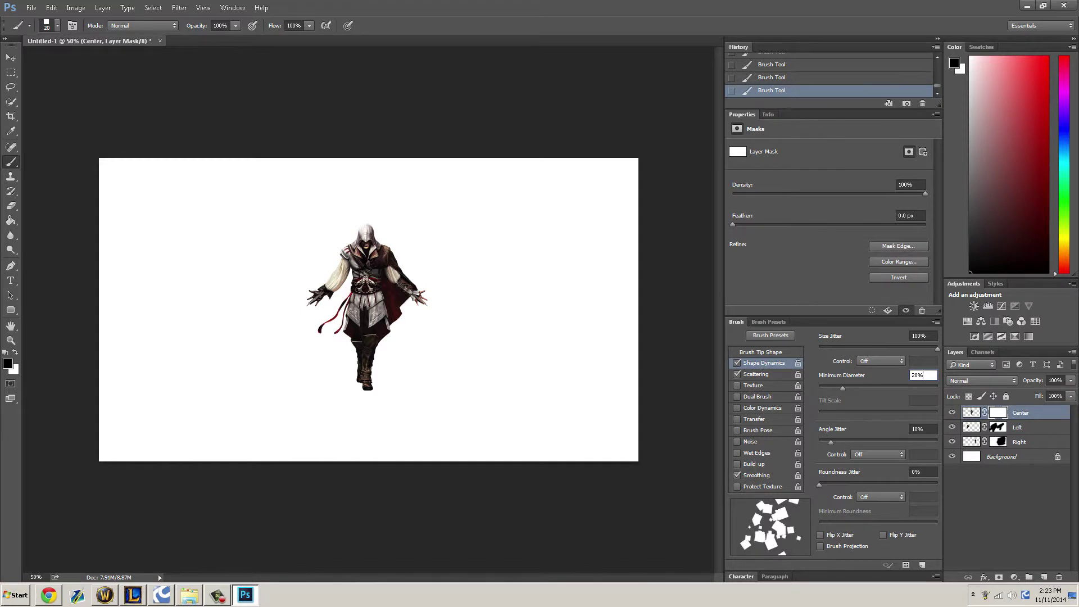
left_click(376, 277)
left_click(393, 300)
left_click(397, 293)
left_click(383, 308)
left_click(376, 337)
Turn on brush Build-up and stamp more mask holes over the central figure's sleeve, skirt, boot and chest, undoing the last two stamps.
key("shift+alt+p")
left_click(343, 266)
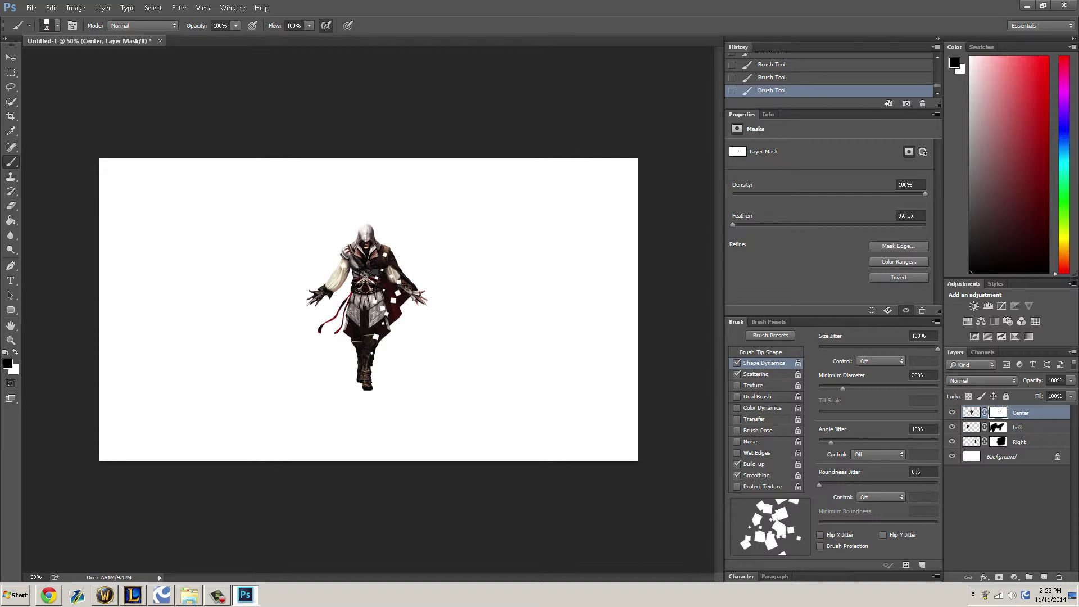
left_click(350, 273)
left_click(330, 286)
left_click(348, 312)
left_click_drag(348, 312, 358, 326)
left_click(361, 375)
left_click(367, 289)
left_click(359, 297)
left_click(357, 245)
left_click(368, 265)
key("ctrl+alt+z")
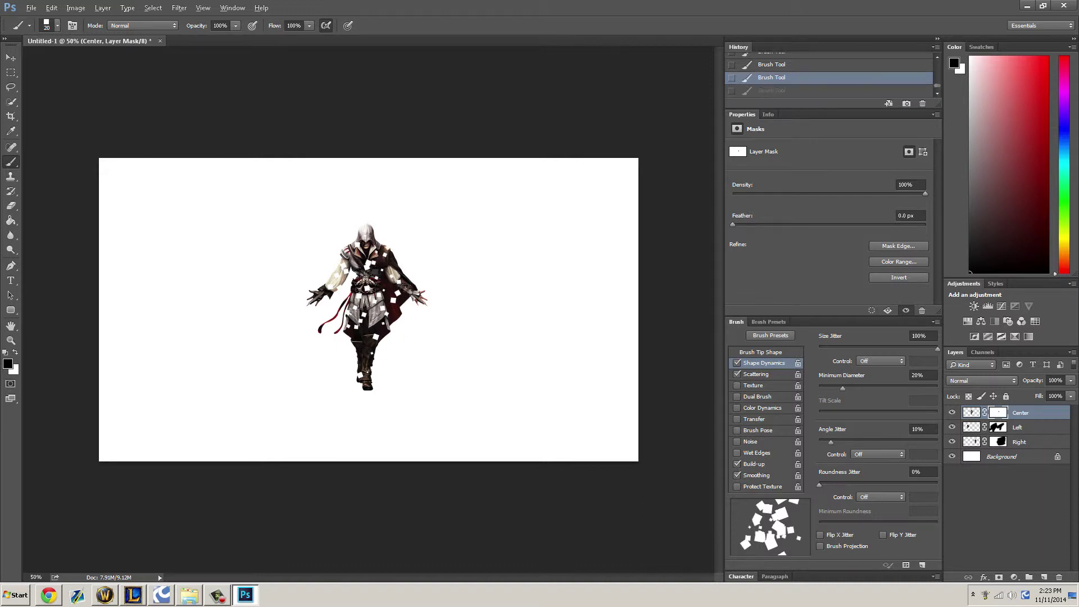
key("ctrl+alt+z")
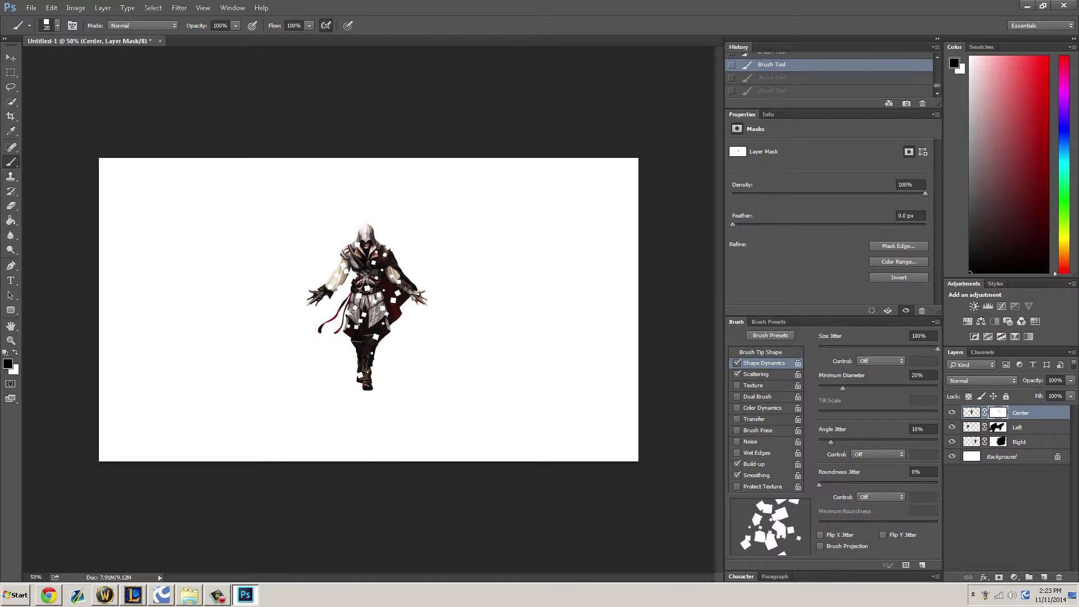
left_click_drag(833, 110, 833, 184)
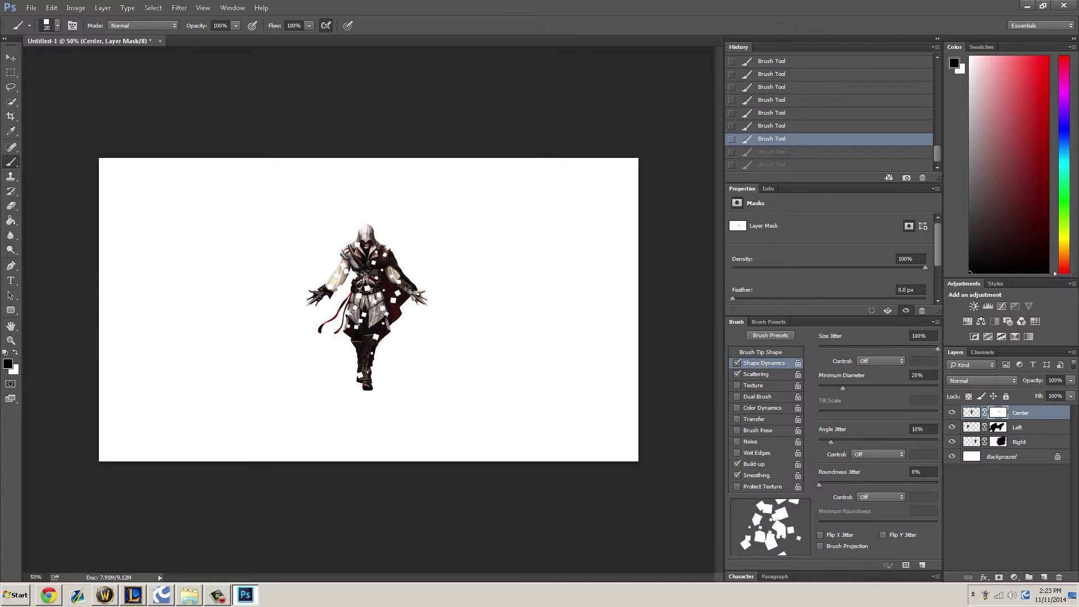
key("F5")
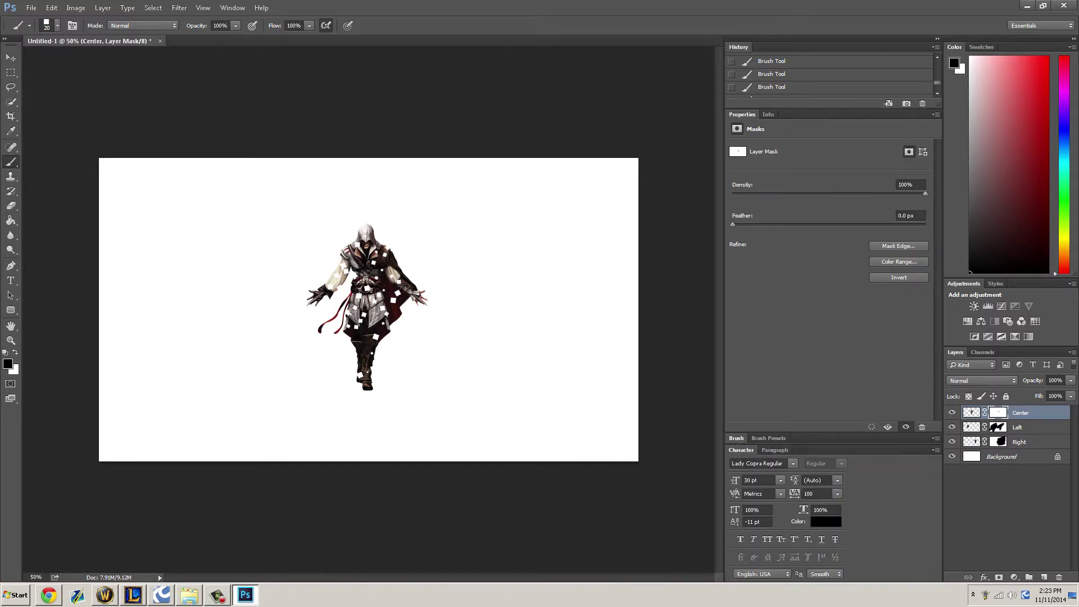
key("F5")
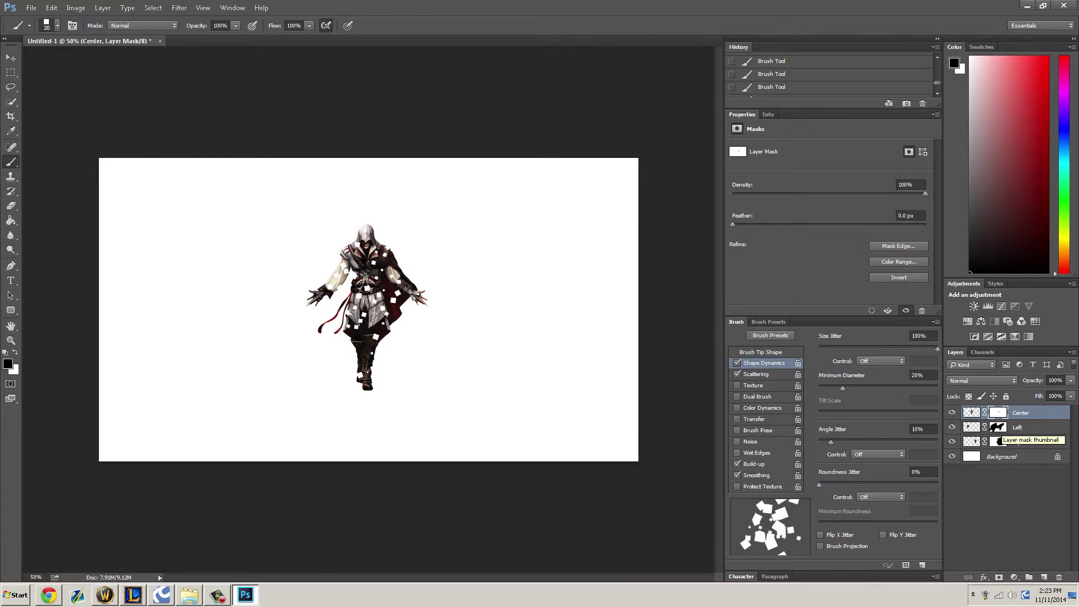
Swap the brush colour to white and stamp scattered squares on the Left layer's mask to reveal fragments of the hidden character.
left_click(998, 428)
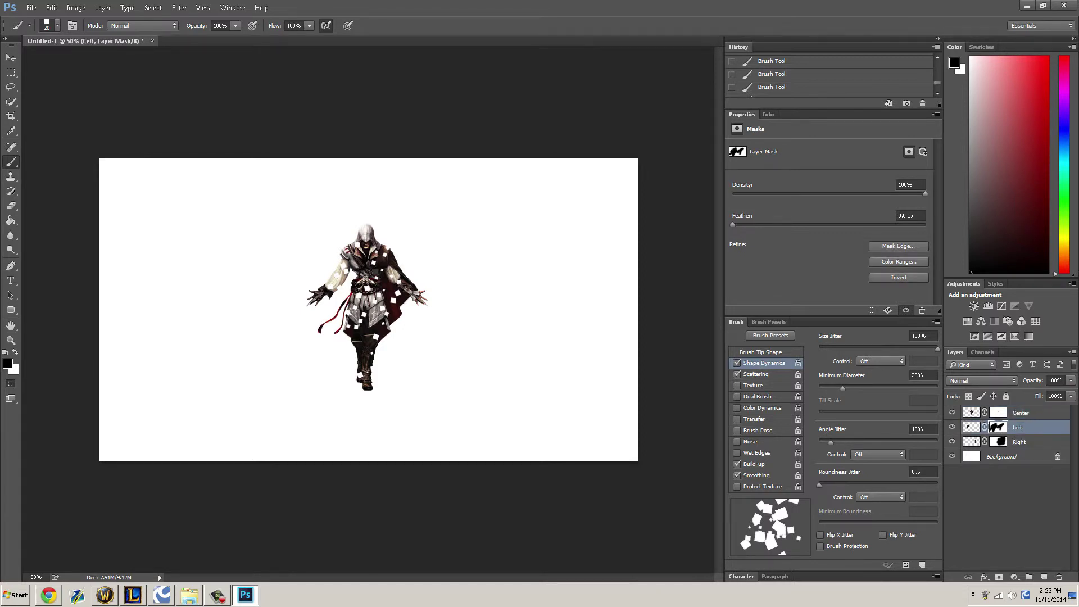
key("x")
left_click(290, 298)
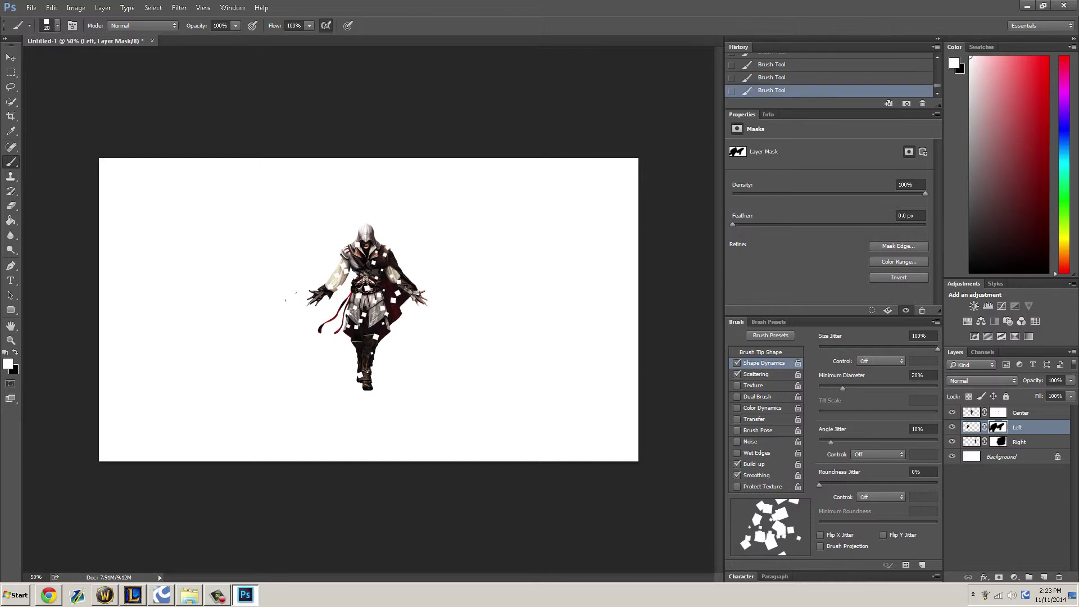
left_click(272, 303)
left_click(264, 275)
left_click(245, 335)
left_click(244, 304)
Paint white scattered squares on the Right layer's mask to reveal fragments from the hand up to the shoulder.
left_click(999, 443)
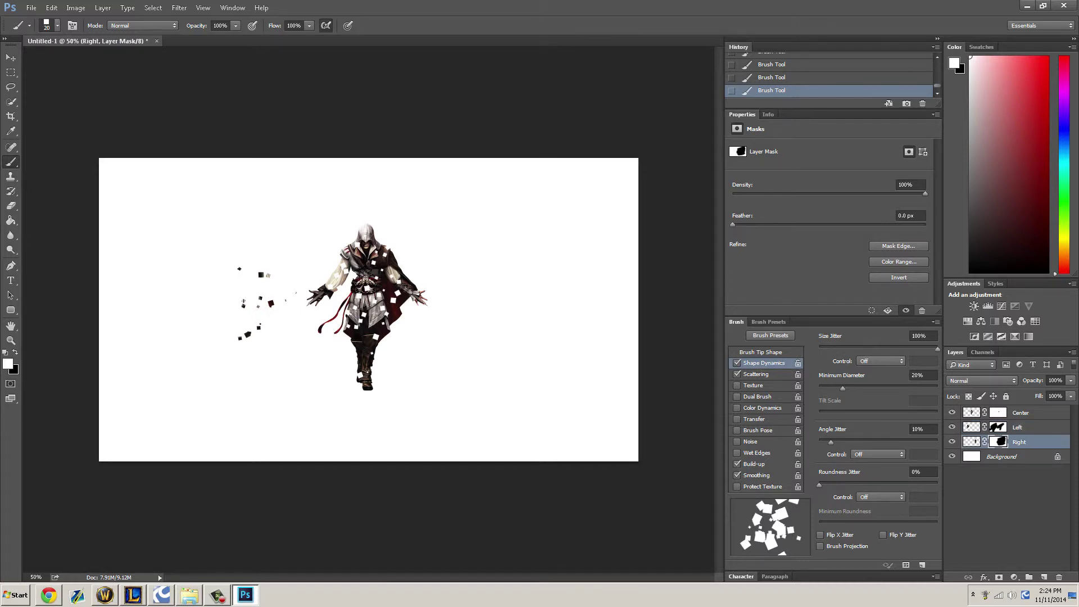
left_click(451, 295)
mouse_move(454, 305)
left_mouse_down()
mouse_move(478, 316)
mouse_move(482, 259)
left_mouse_up()
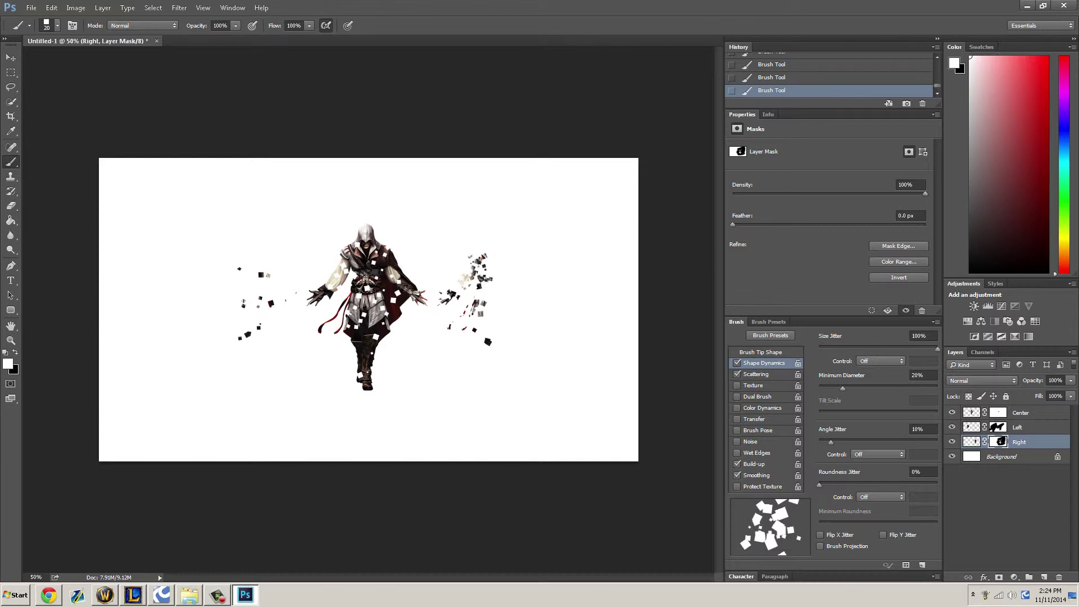
Brush a denser trail of white squares down the Left layer's mask, from the character's chest to the legs.
left_click(999, 427)
left_click_drag(255, 275, 245, 363)
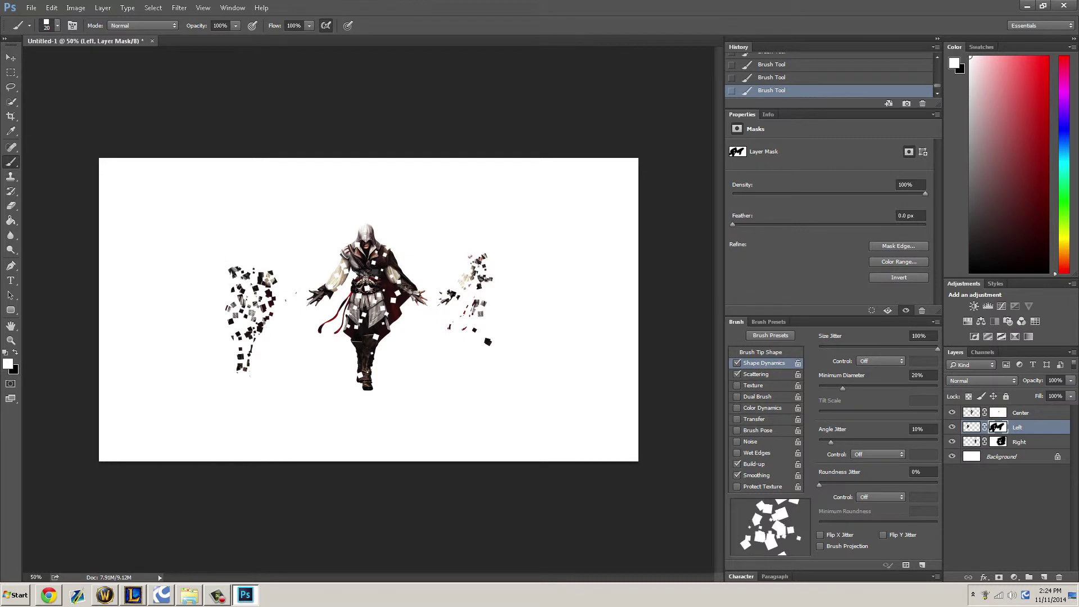
Undo the dense trail on the Left layer's mask and stamp sparser white squares from the chest toward the hand, foot and head.
key("ctrl+z")
left_click_drag(240, 303, 289, 296)
left_click(244, 361)
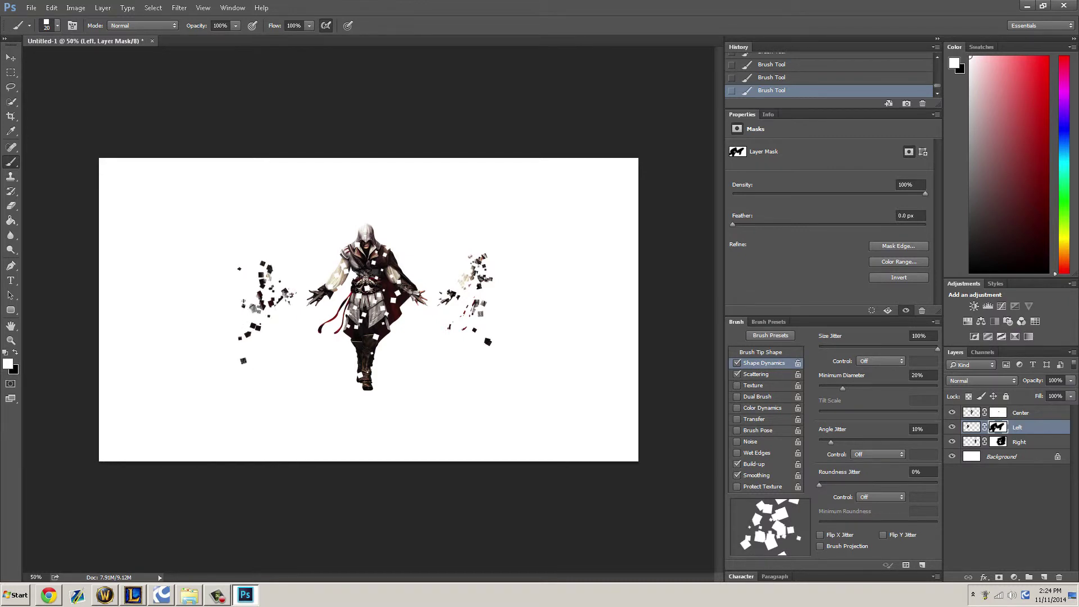
left_click(264, 257)
left_click(246, 242)
Stamp more white squares on the Right layer's mask near the head and down along the lower legs.
left_click(999, 442)
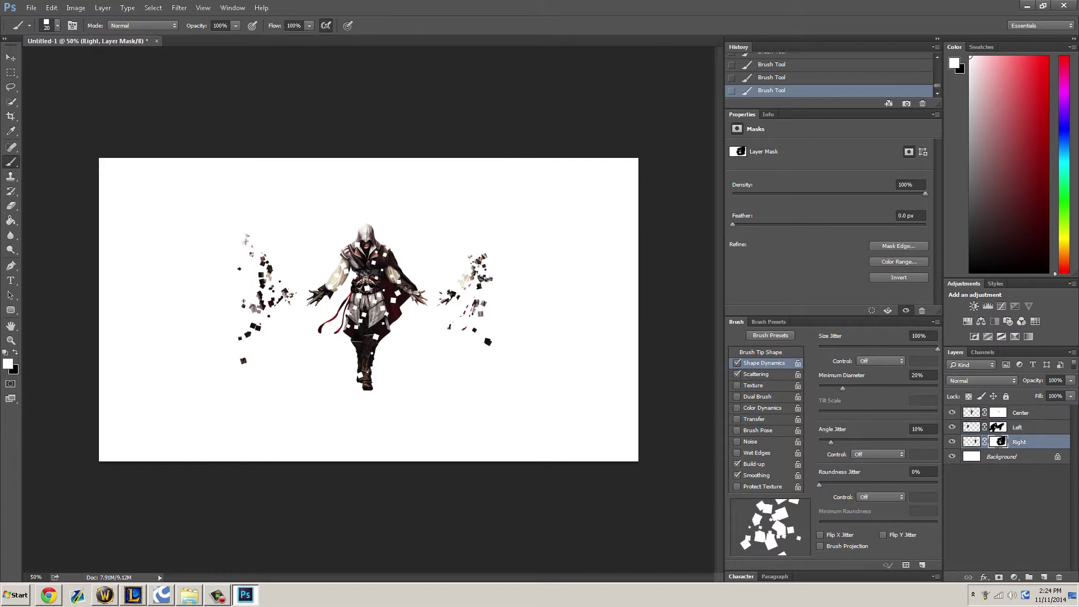
left_click(491, 252)
left_click_drag(485, 354, 490, 376)
Swap the brush colour to black and try dense strokes down the Center layer's mask over torso and legs, undoing them.
left_click(998, 412)
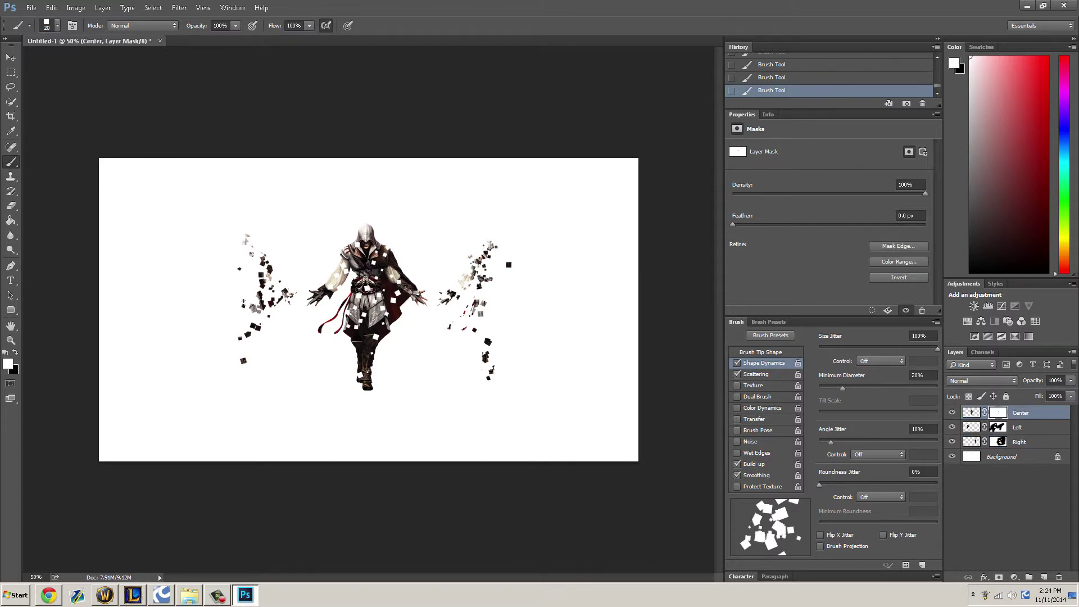
left_click_drag(381, 291, 376, 333)
key("ctrl+z")
key("x")
left_click_drag(395, 270, 377, 342)
left_click_drag(355, 264, 366, 357)
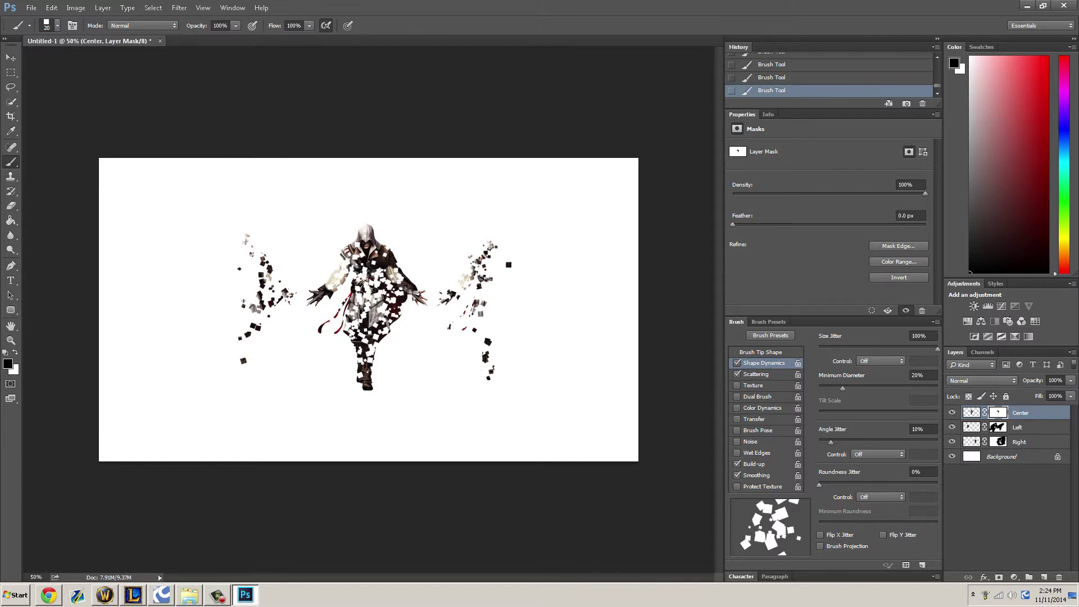
key("ctrl+alt+z")
key("ctrl+alt+z")
key("ctrl+alt+z")
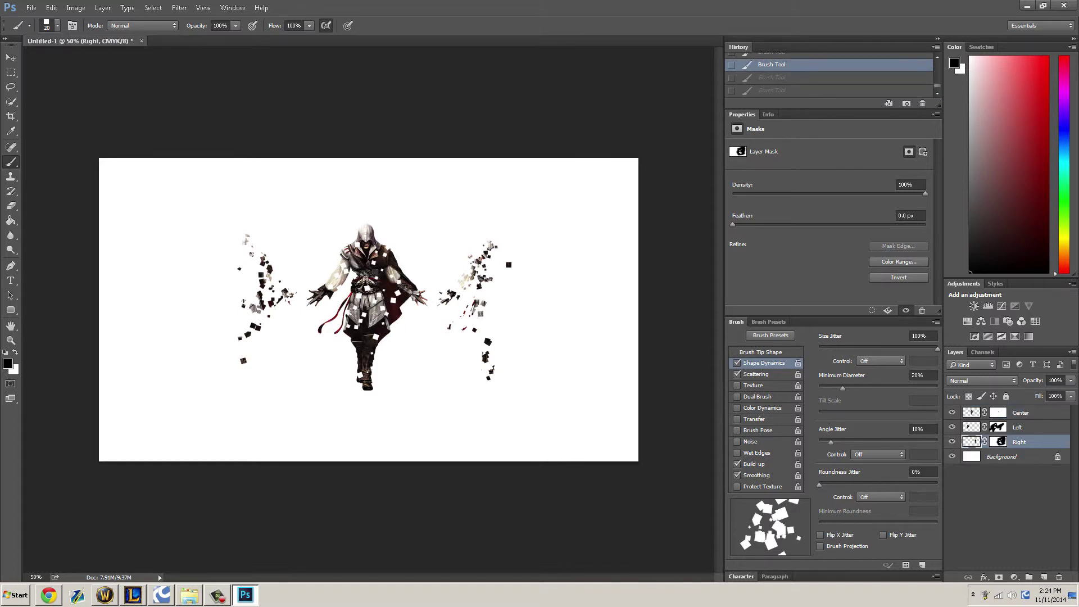
left_click(408, 332)
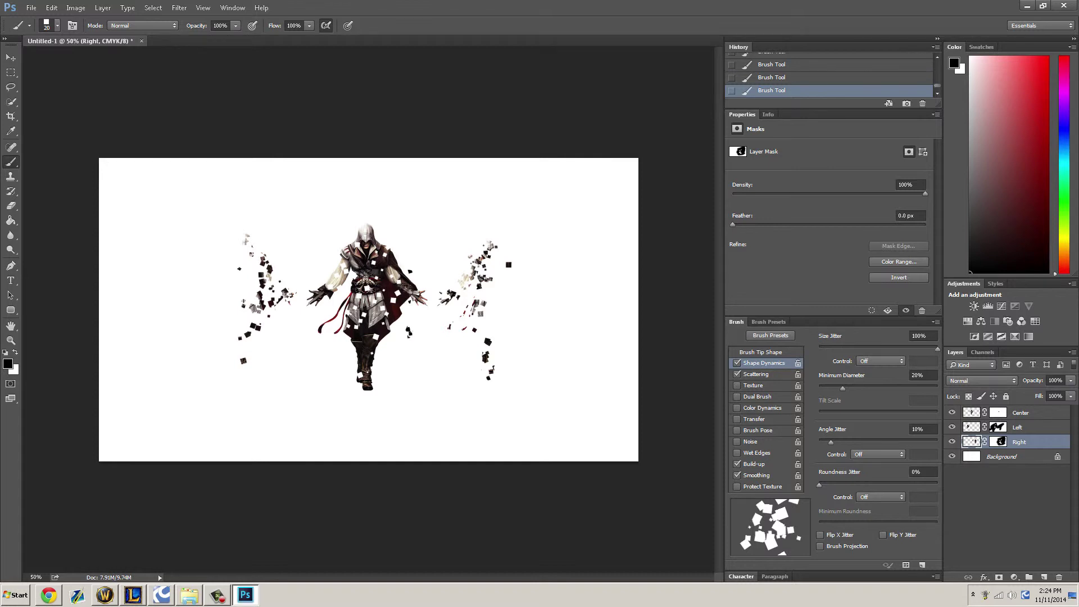
left_click(344, 359)
left_click_drag(343, 366, 342, 384)
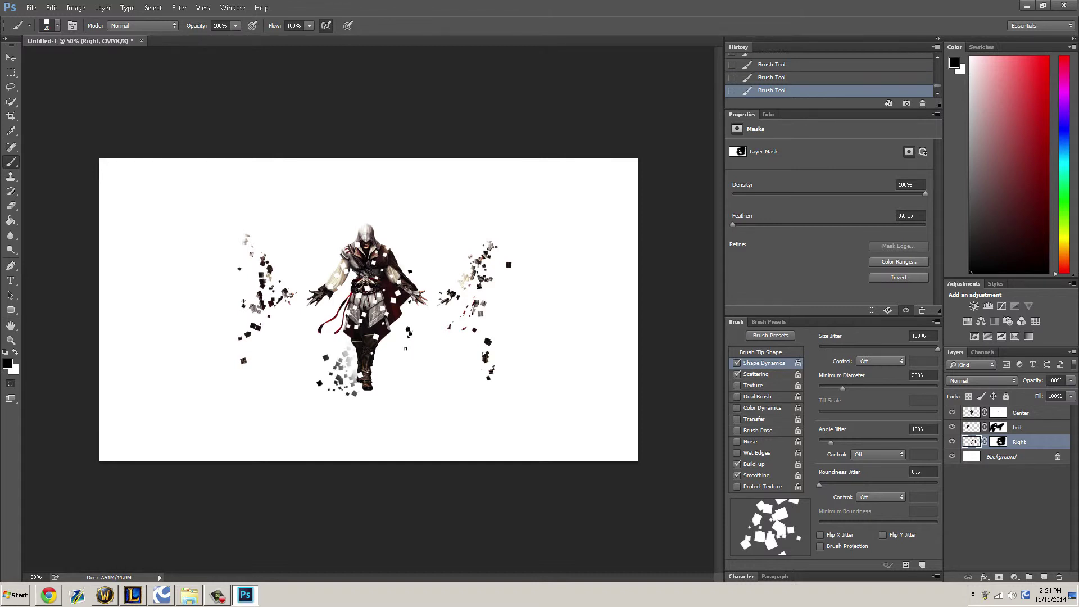
mouse_move(320, 389)
left_mouse_down()
mouse_move(339, 365)
mouse_move(322, 318)
mouse_move(294, 352)
mouse_move(339, 419)
mouse_move(302, 267)
mouse_move(343, 216)
left_mouse_up()
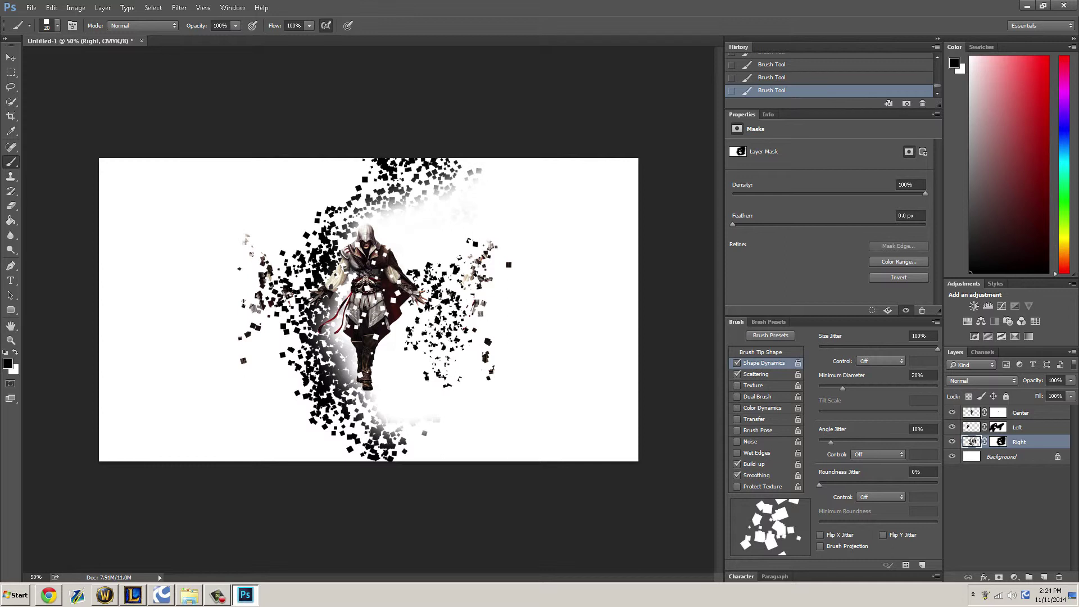
key("ctrl+z")
key("ctrl+alt+z")
key("ctrl+alt+z")
key("ctrl+alt+z")
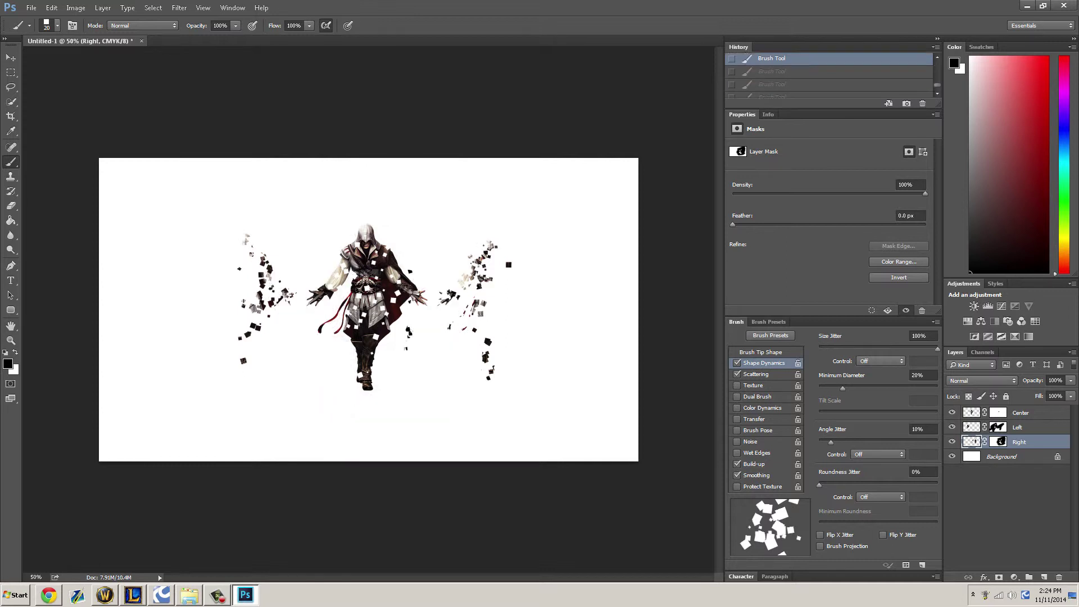
key("ctrl+alt+z")
key("ctrl+alt+z")
key("ctrl+alt+z")
Stamp black scattered squares on the Center layer's mask over the figure's skirt, boot, cape, arm and chest.
left_click(998, 413)
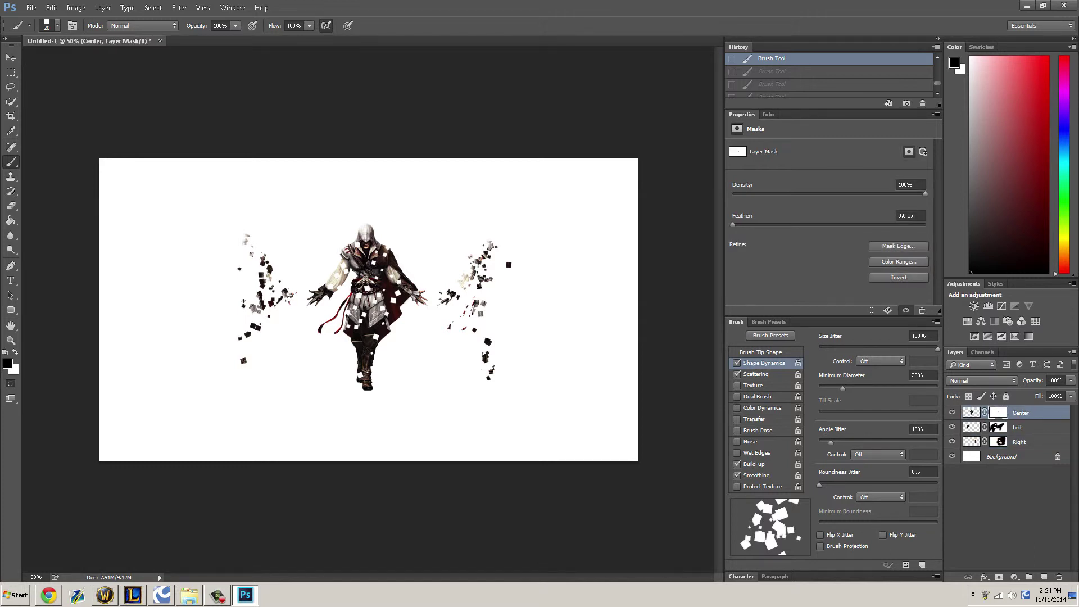
left_click(362, 336)
left_click(361, 372)
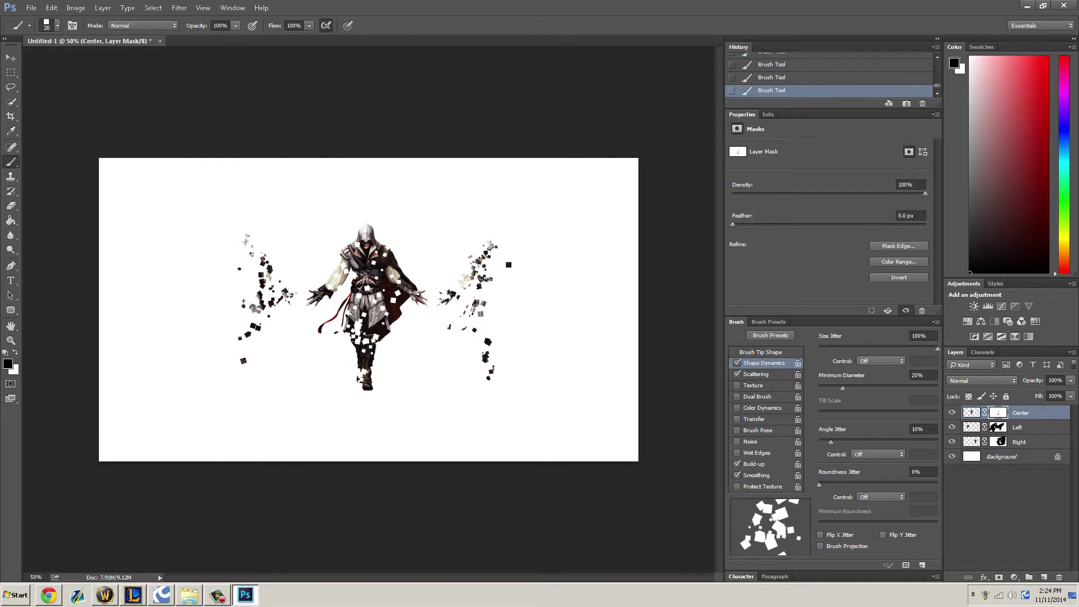
left_click(387, 316)
left_click(388, 282)
left_click(403, 285)
left_click(340, 281)
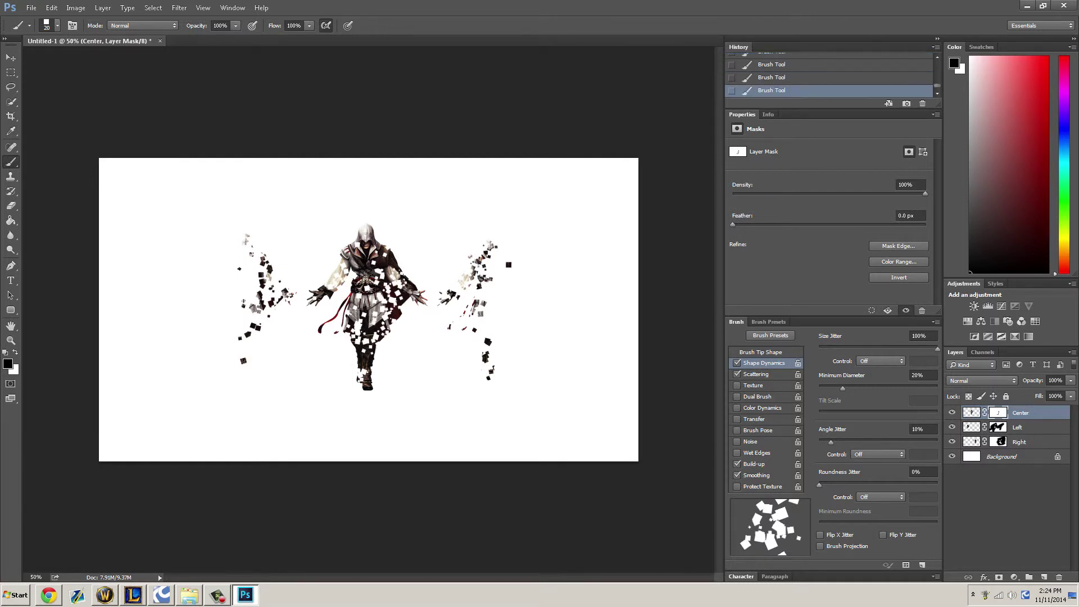
left_click(372, 258)
Swap the brush colour to white and thicken the fragments on the Left layer's mask from chest to thighs.
left_click(999, 442)
left_click(998, 427)
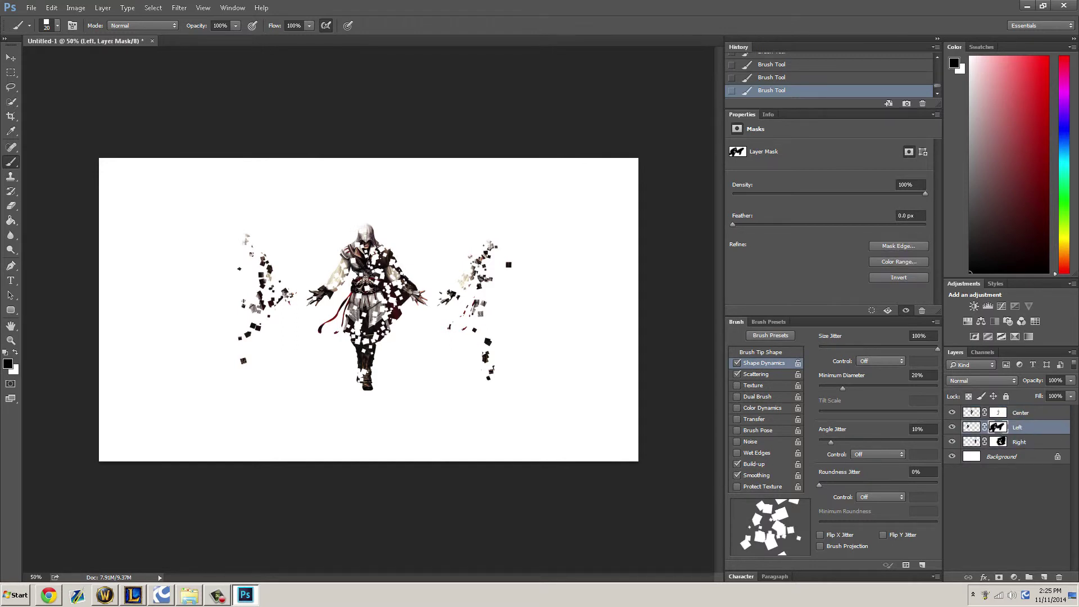
key("x")
left_click_drag(258, 276, 253, 326)
Convert the locked Background into a regular layer and brush white squares down the Right layer's mask from shoulder to lower legs.
left_click(998, 442)
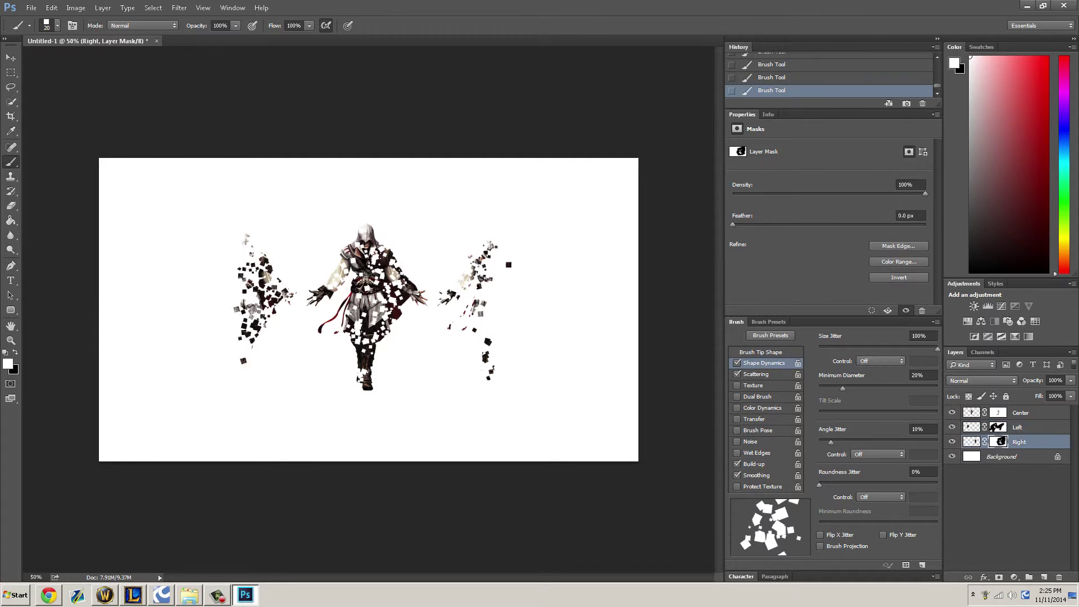
left_click_drag(490, 250, 490, 360)
left_click_drag(486, 247, 489, 377)
left_click(1006, 456)
double_click(1057, 456)
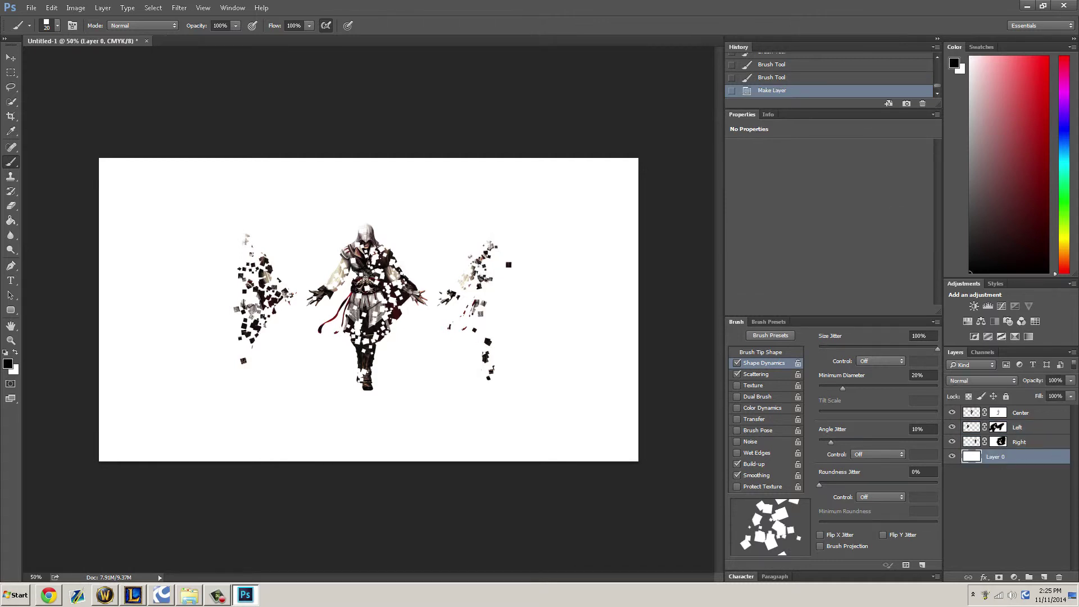
left_click(946, 117)
left_click(998, 442)
left_click_drag(483, 260, 488, 359)
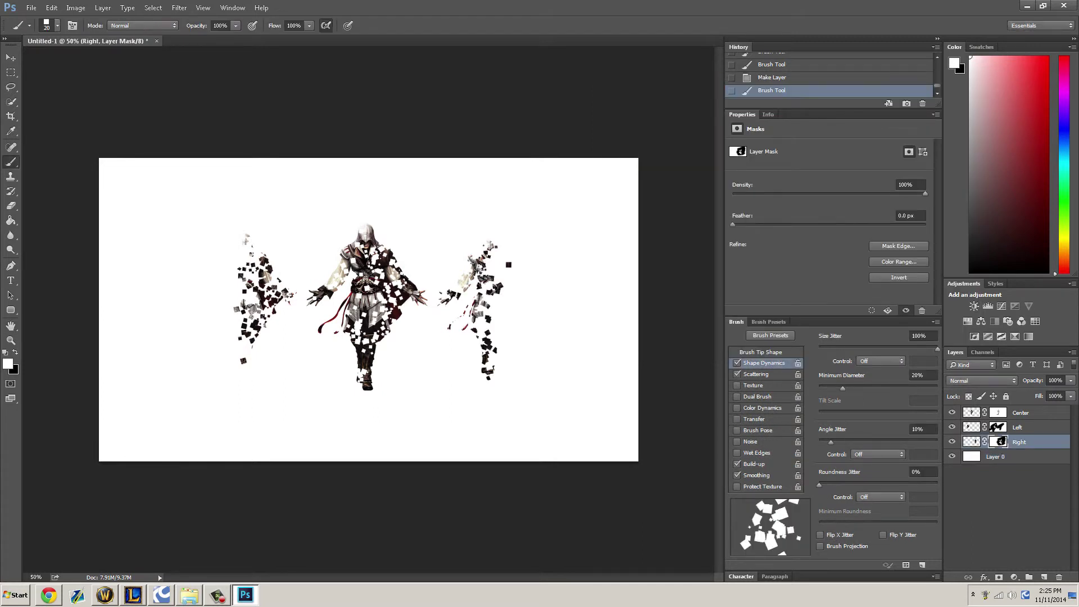
Switch to the Gradient tool with Layer 0 active and set the gradient's start stop to dark red 62150e.
left_click(1006, 456)
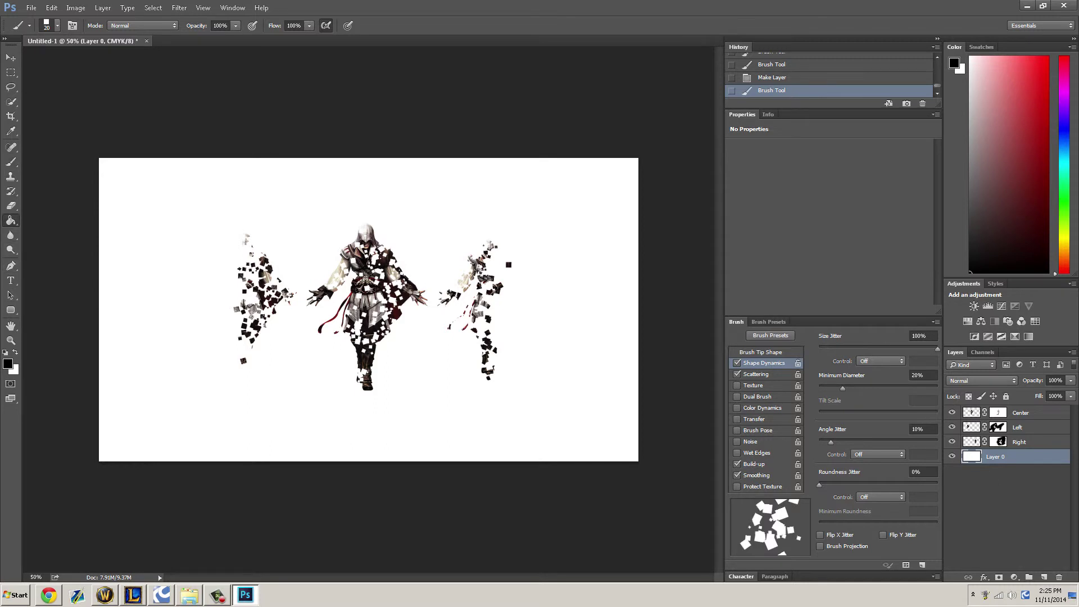
right_click(11, 220)
left_click(51, 219)
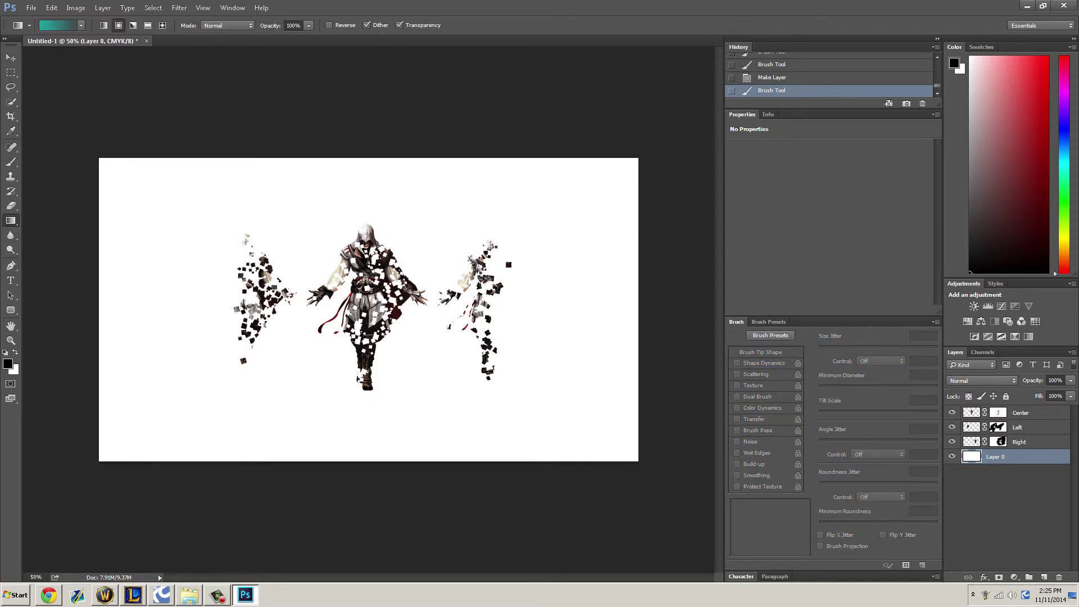
left_click(59, 25)
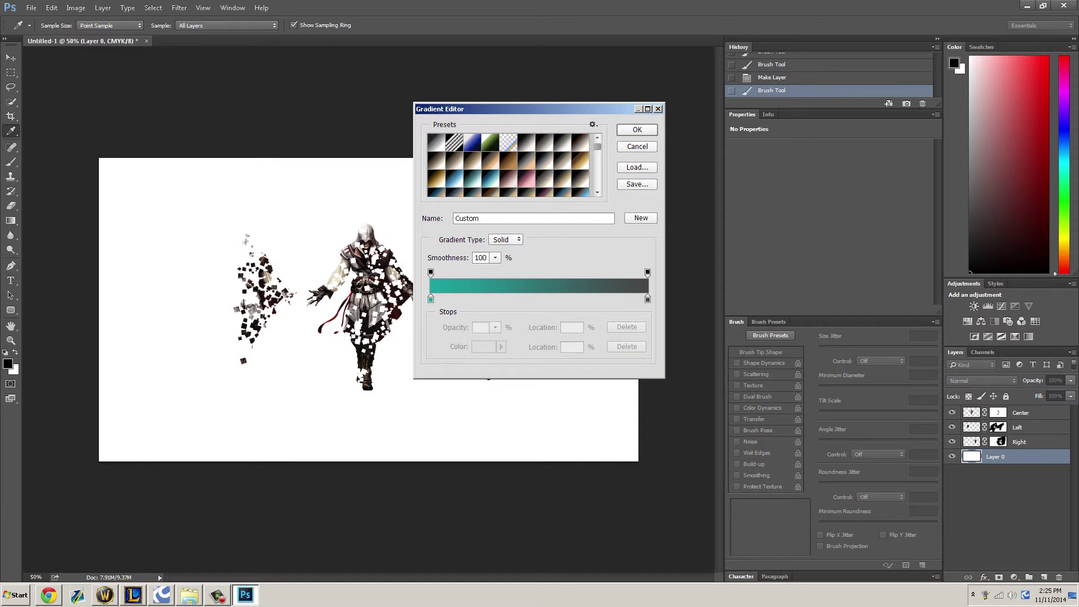
left_click(431, 300)
left_click(494, 346)
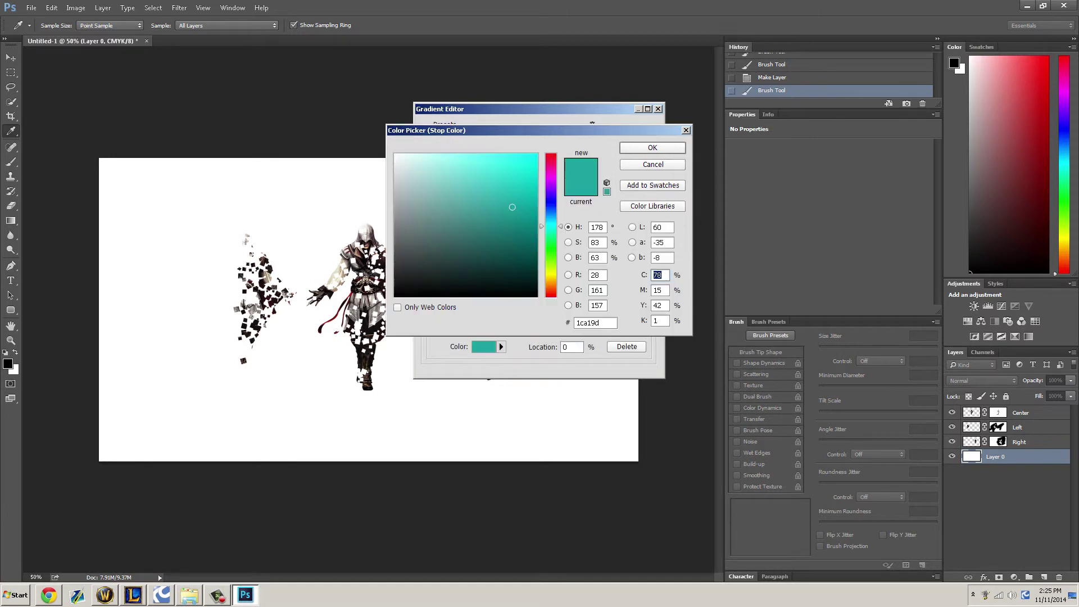
left_click(350, 301)
left_click_drag(349, 301, 343, 310)
mouse_move(487, 260)
left_mouse_down()
mouse_move(498, 236)
mouse_move(516, 242)
left_mouse_up()
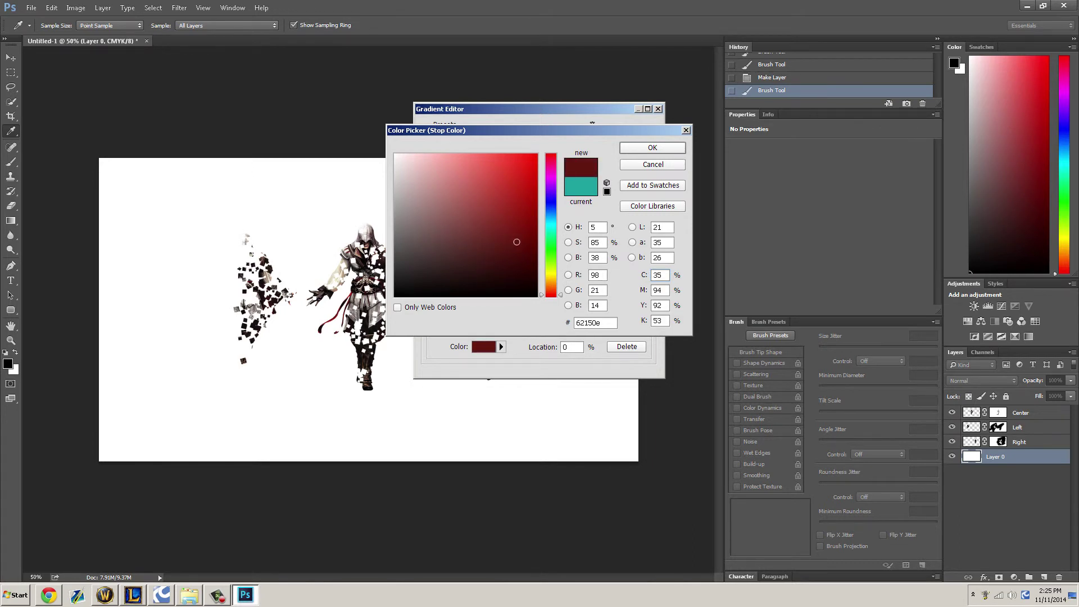
left_click(653, 147)
Set the gradient's end stop to a lighter neutral grey and accept the edited gradient.
left_click(648, 299)
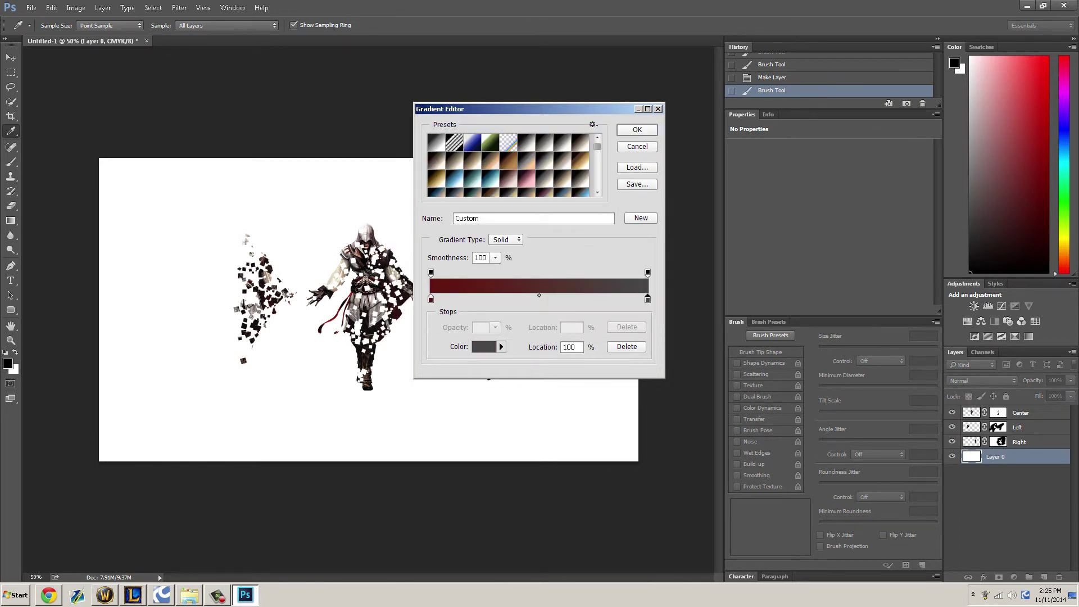
left_click(484, 347)
left_click_drag(395, 185, 395, 211)
left_click(653, 147)
left_click(638, 130)
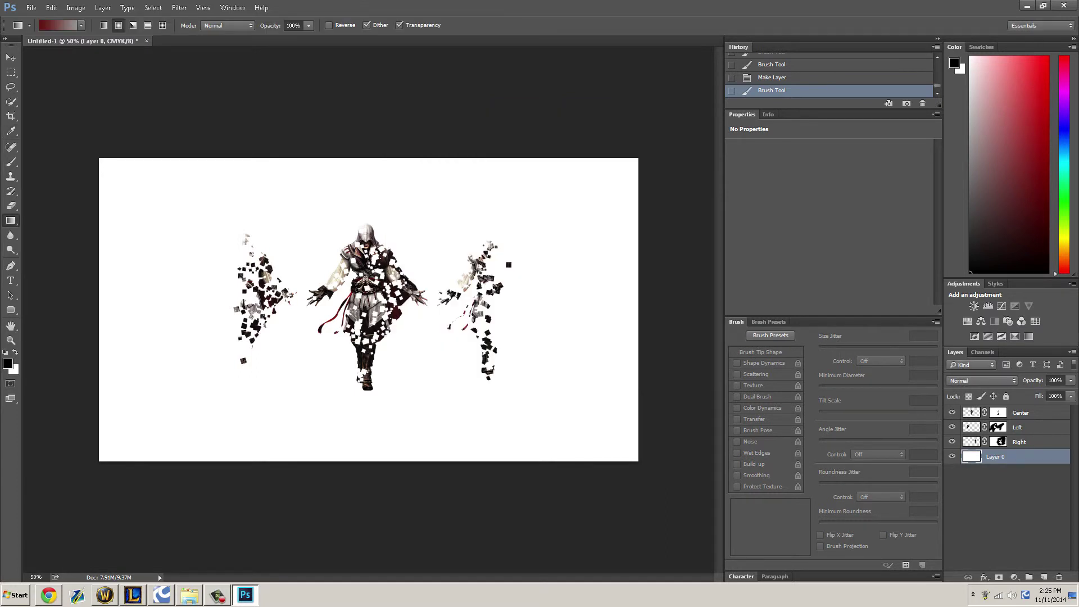
Try filling Layer 0 with the radial red-to-grey gradient from the central figure outward past the canvas corner, and undo it.
left_click(768, 114)
key("ctrl+z")
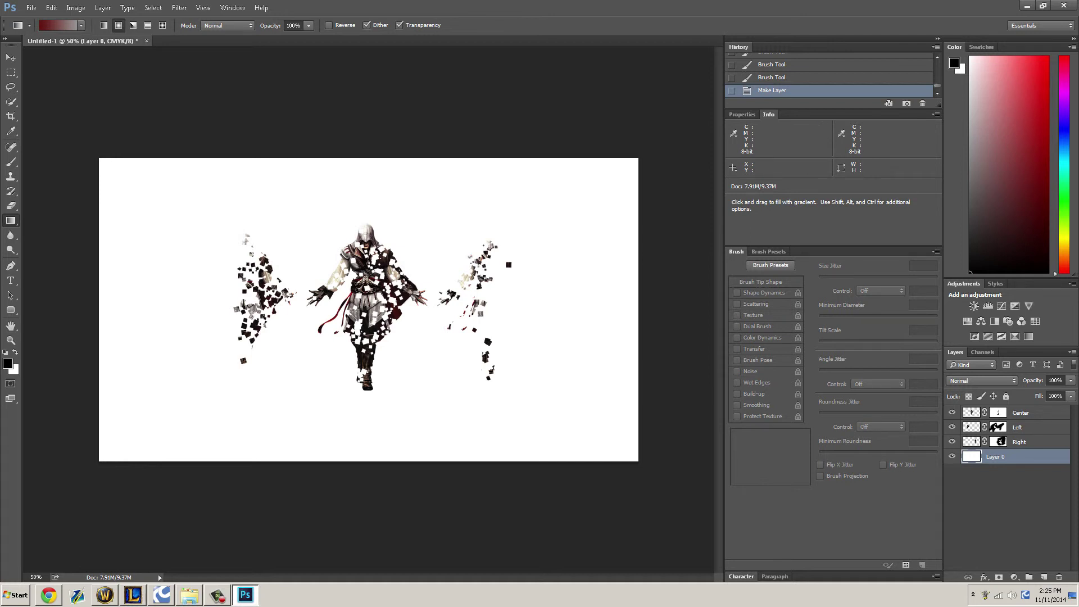
key("ctrl+z")
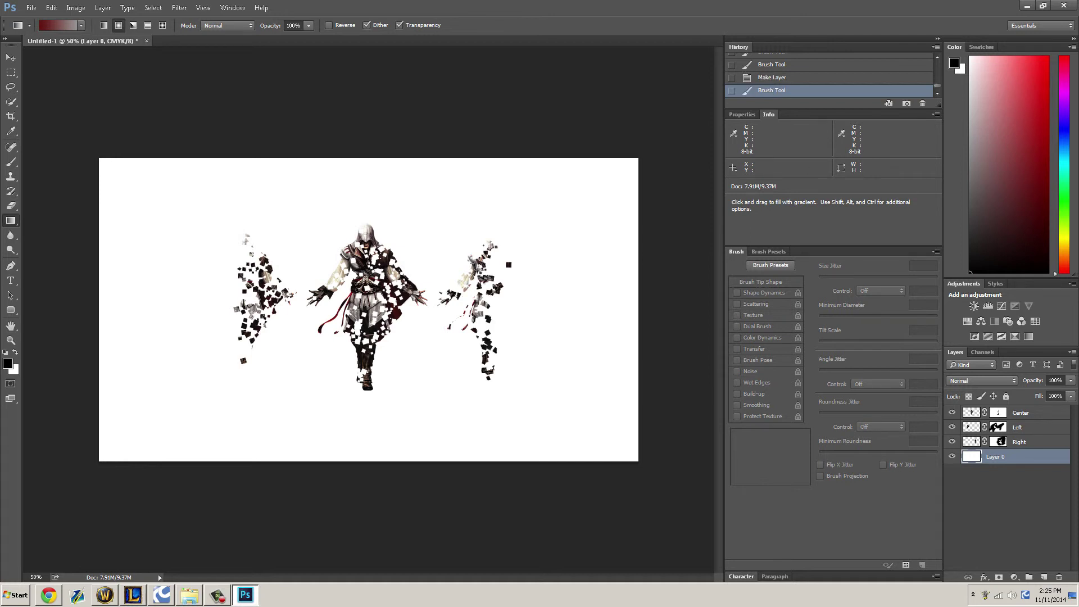
left_click_drag(378, 310, 669, 133)
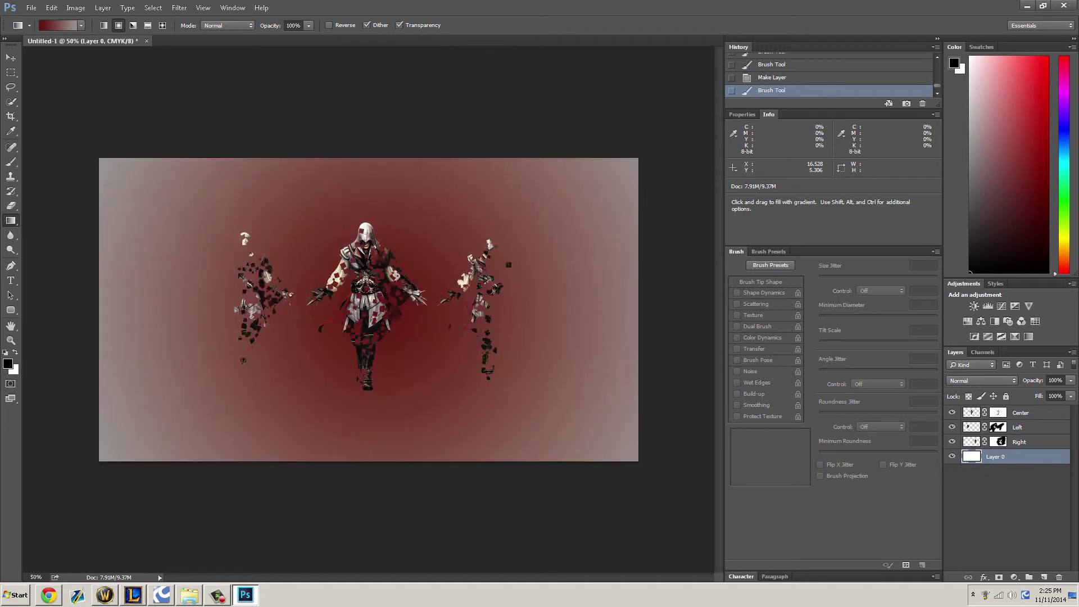
left_click_drag(378, 308, 691, 132)
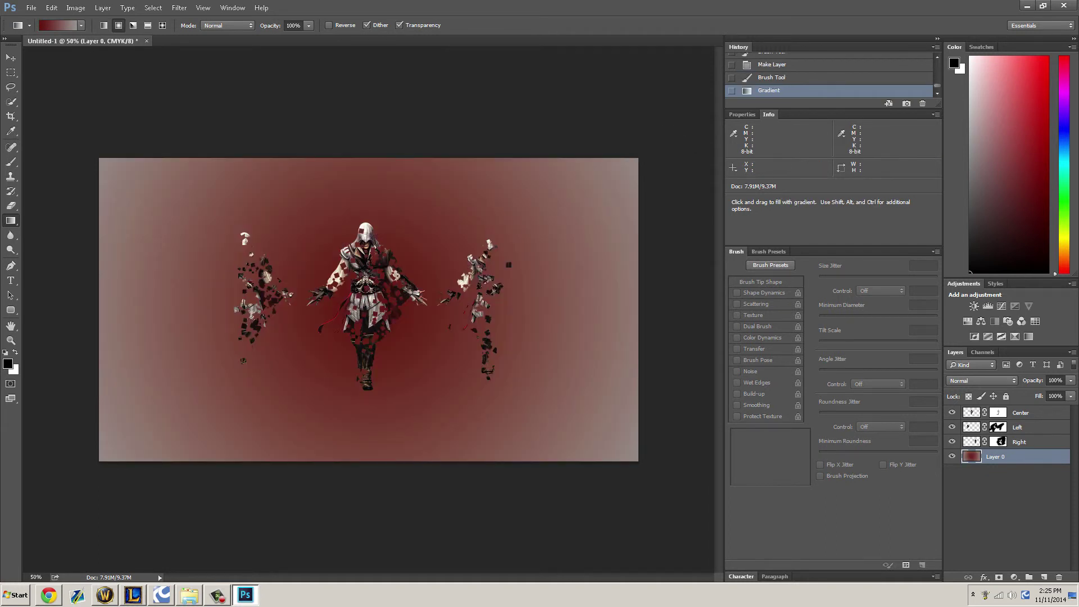
key("ctrl+z")
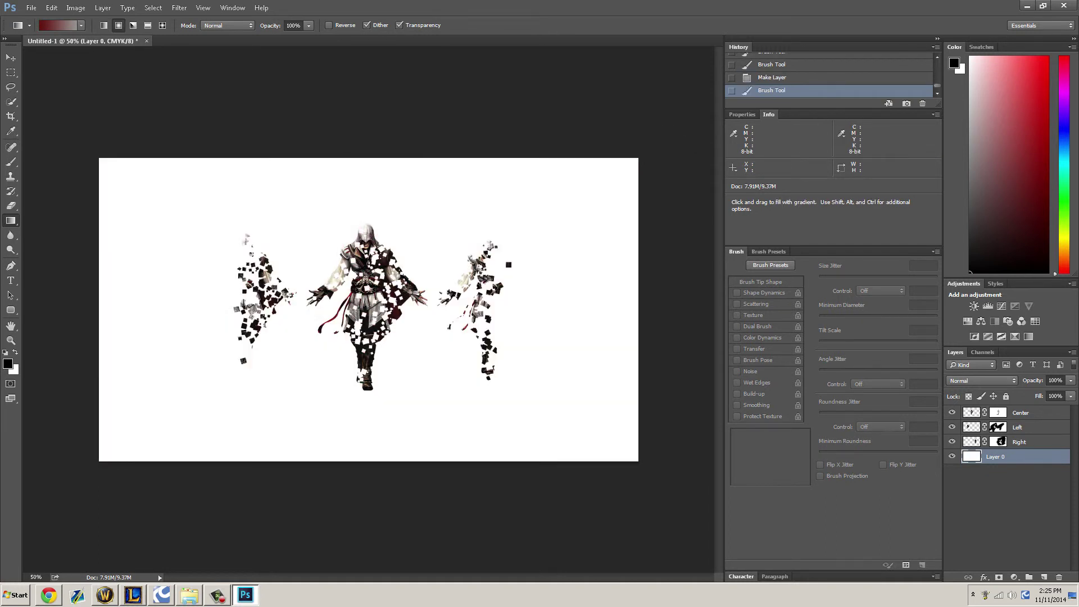
Add a Gradient Overlay layer style to Layer 0.
double_click(996, 457)
double_click(1041, 457)
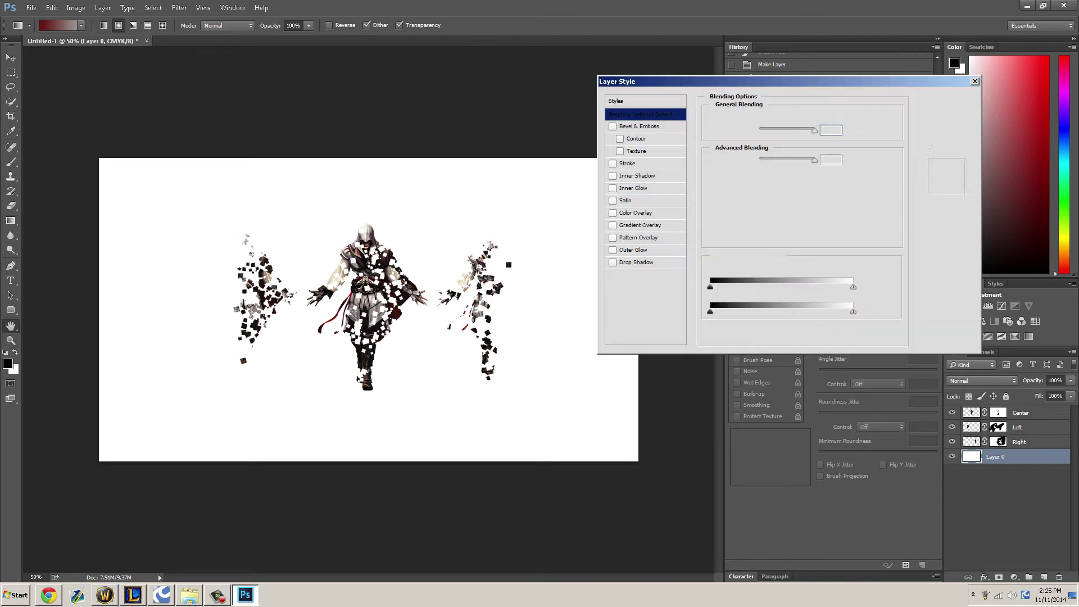
left_click(639, 225)
Set the start stop of the Gradient Overlay's gradient to a deep crimson red.
left_click(778, 144)
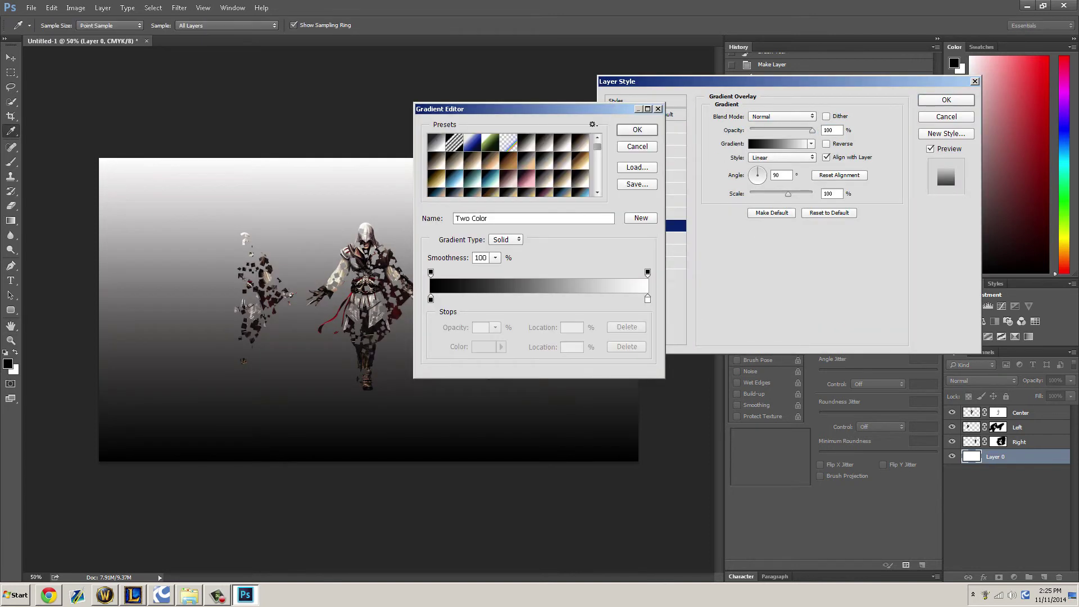
double_click(431, 300)
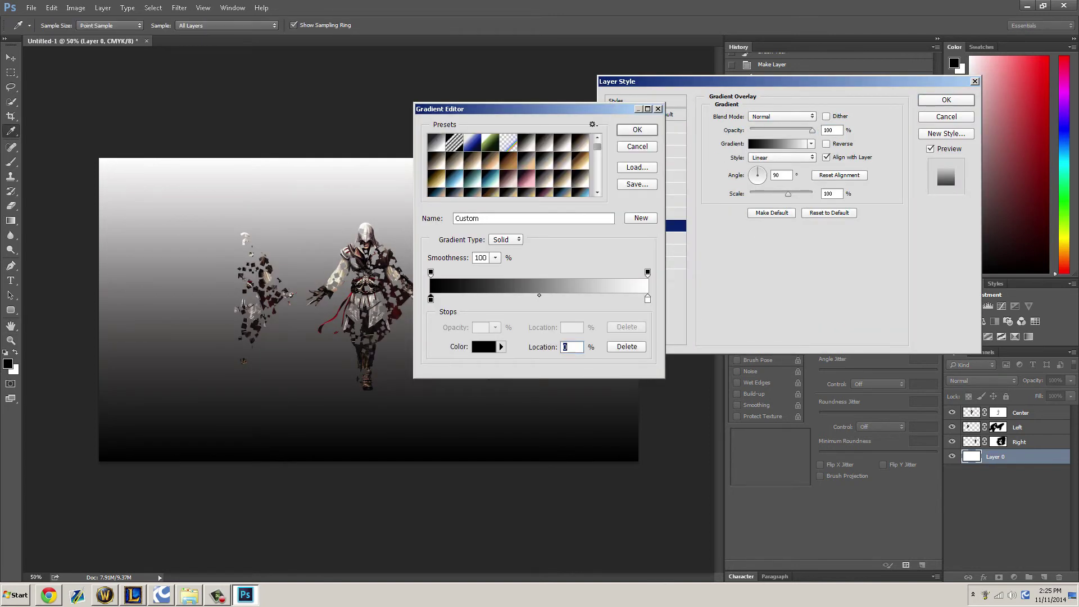
left_click(551, 154)
left_click(511, 186)
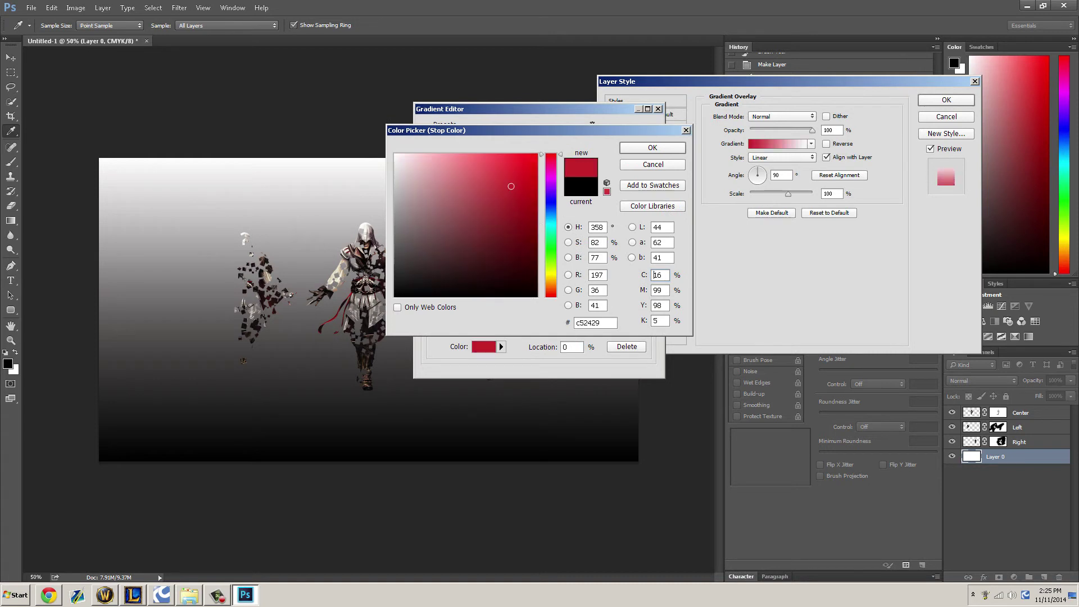
left_click_drag(511, 186, 508, 210)
key("Return")
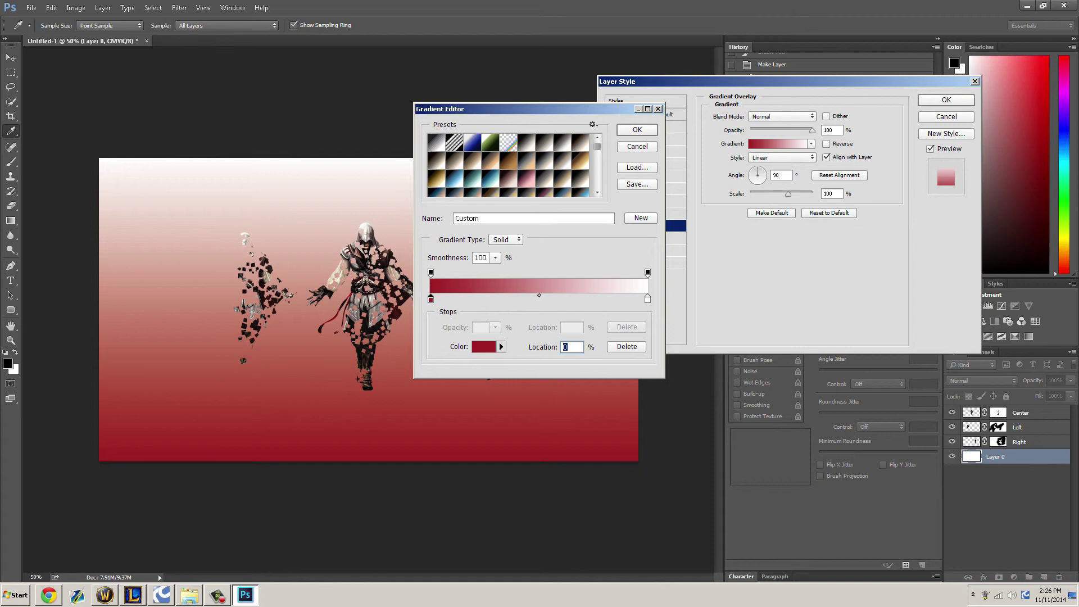
Set the end stop of the overlay gradient to a light neutral grey.
double_click(647, 299)
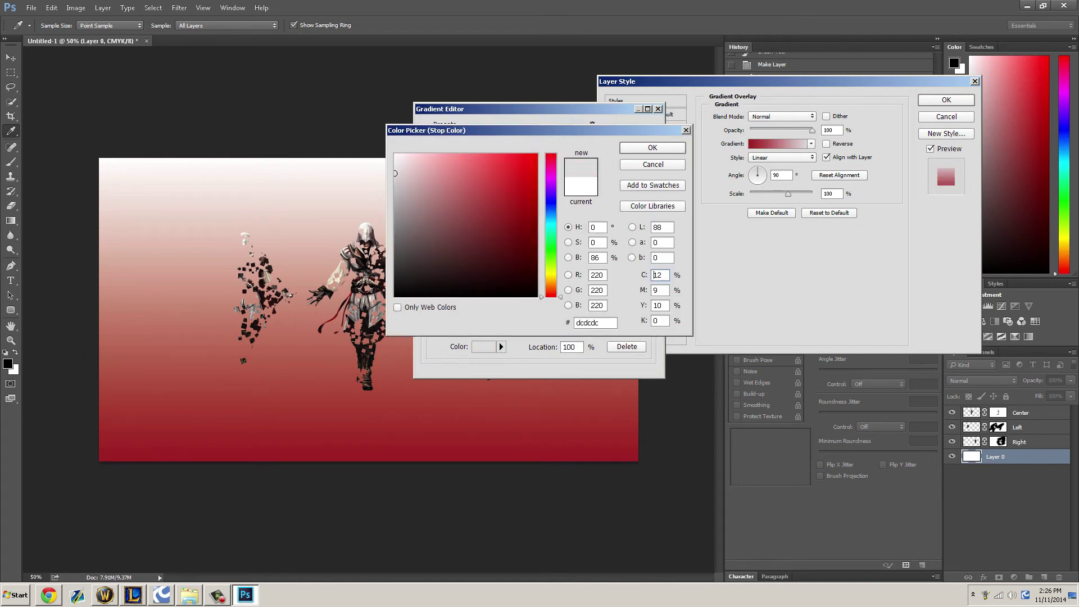
left_click_drag(395, 173, 394, 181)
key("Return")
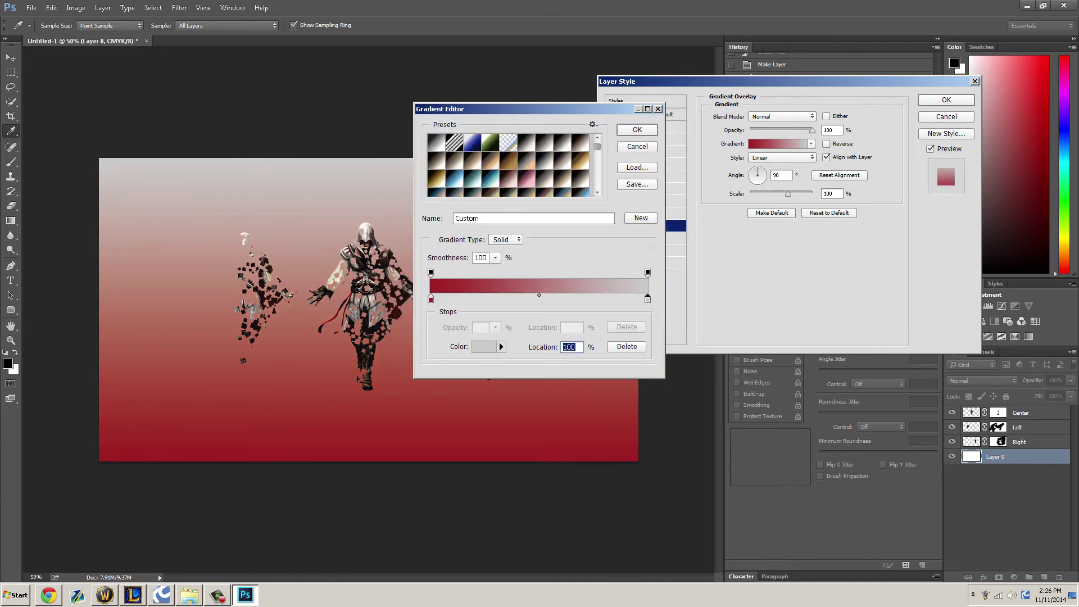
Make Layer 0's Gradient Overlay a reversed Radial gradient at 150% scale, after trying the Angle style.
key("Return")
left_click_drag(788, 194, 812, 194)
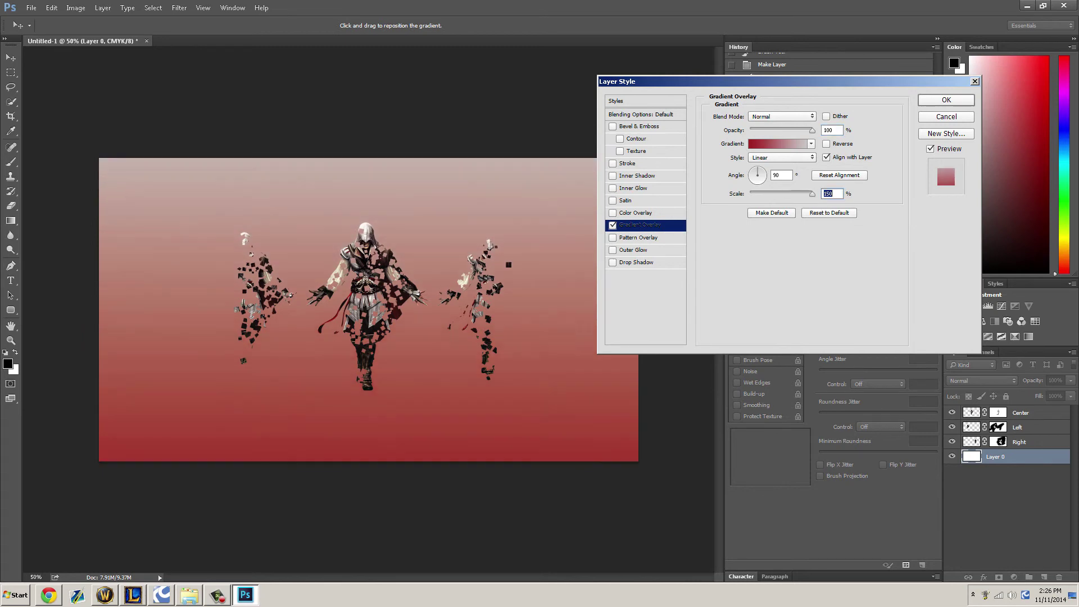
left_click(782, 157)
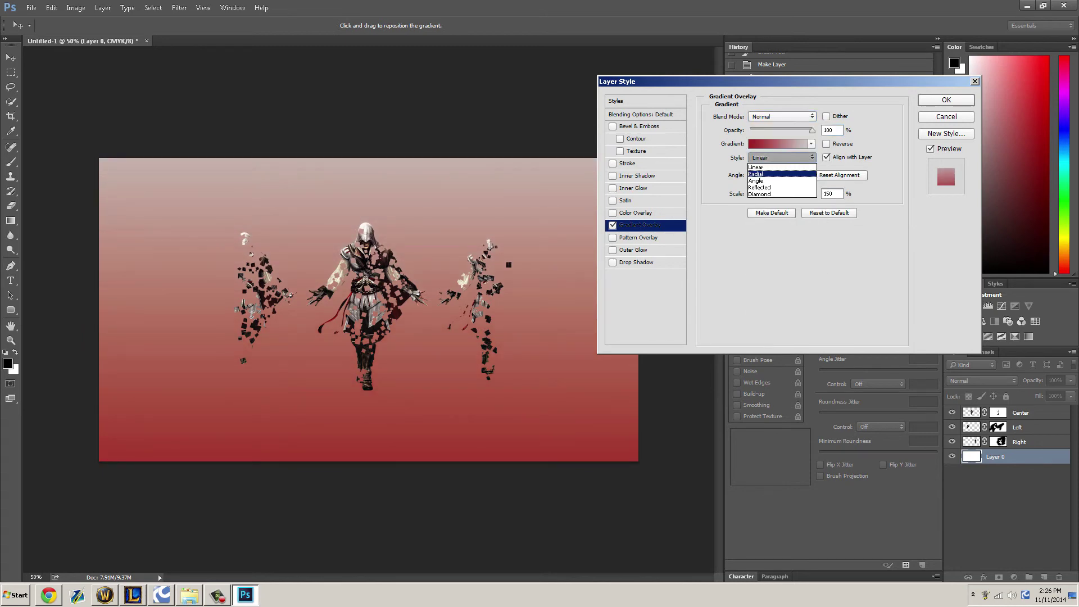
left_click(781, 181)
left_click(782, 158)
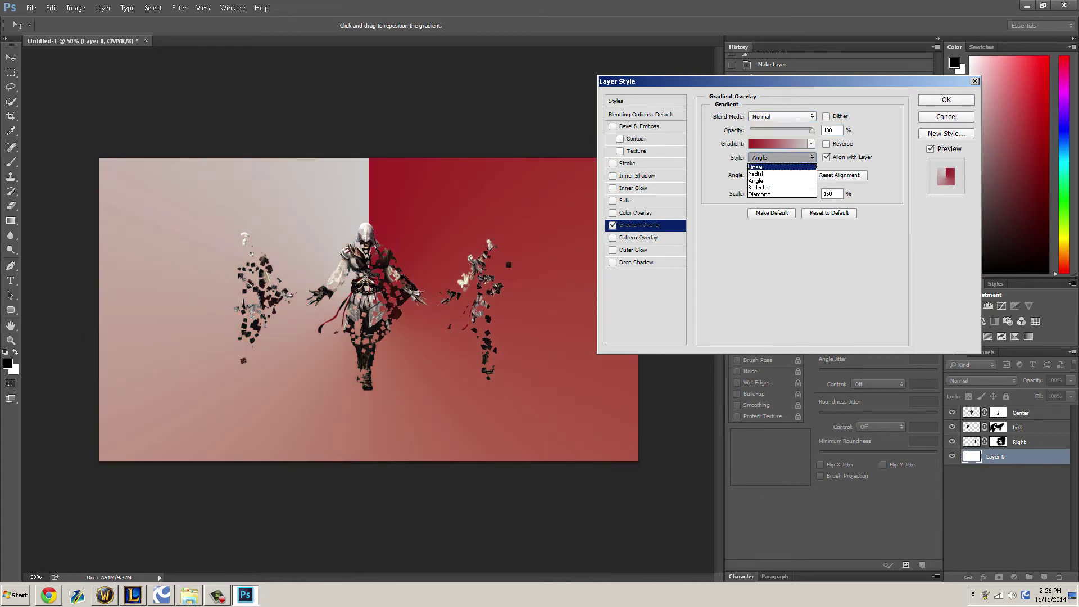
left_click(781, 174)
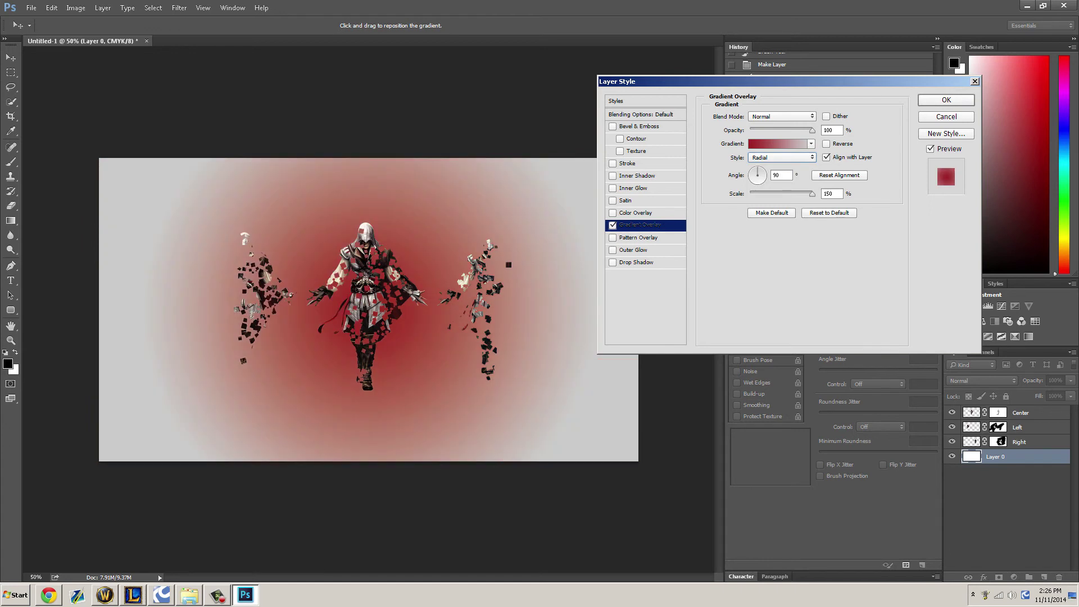
left_click(827, 144)
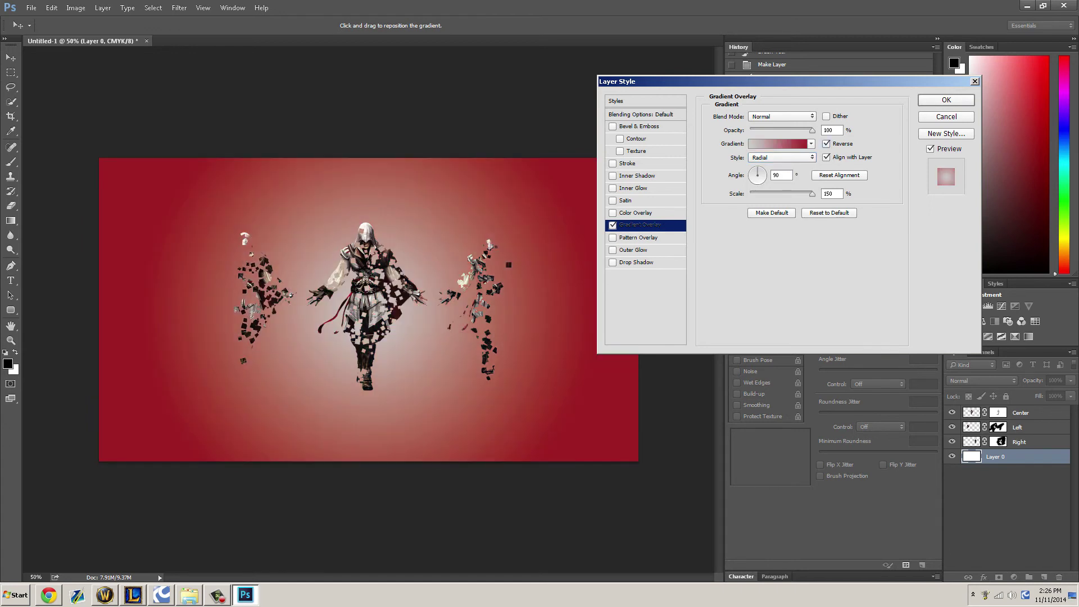
mouse_move(812, 193)
left_mouse_down()
mouse_move(761, 193)
mouse_move(813, 193)
left_mouse_up()
Try changing the light grey end stop of the overlay gradient to a much darker neutral grey.
left_click(778, 144)
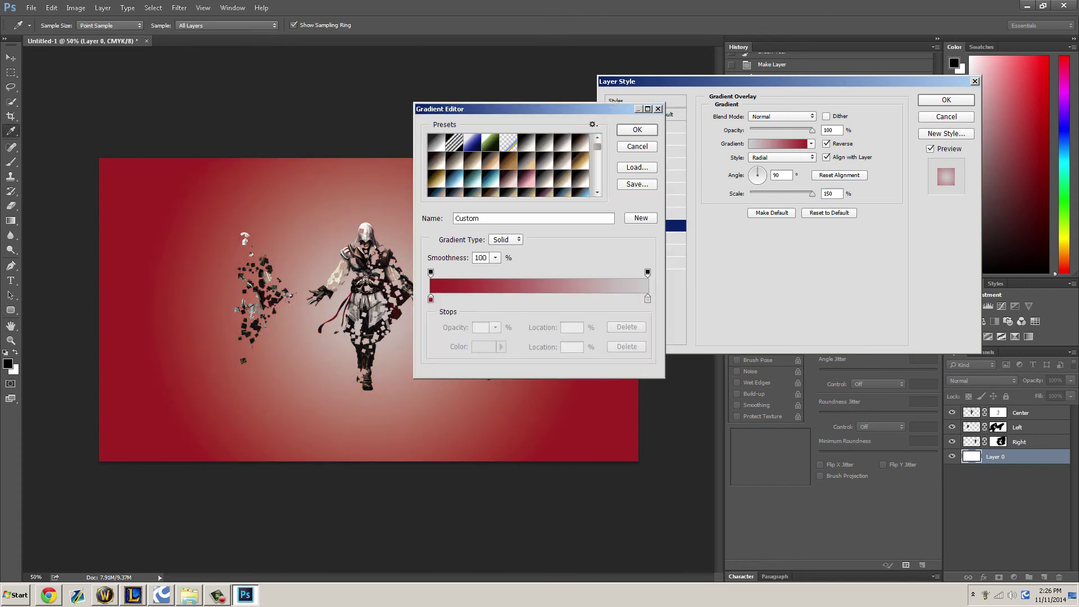
left_click(647, 300)
left_click(484, 347)
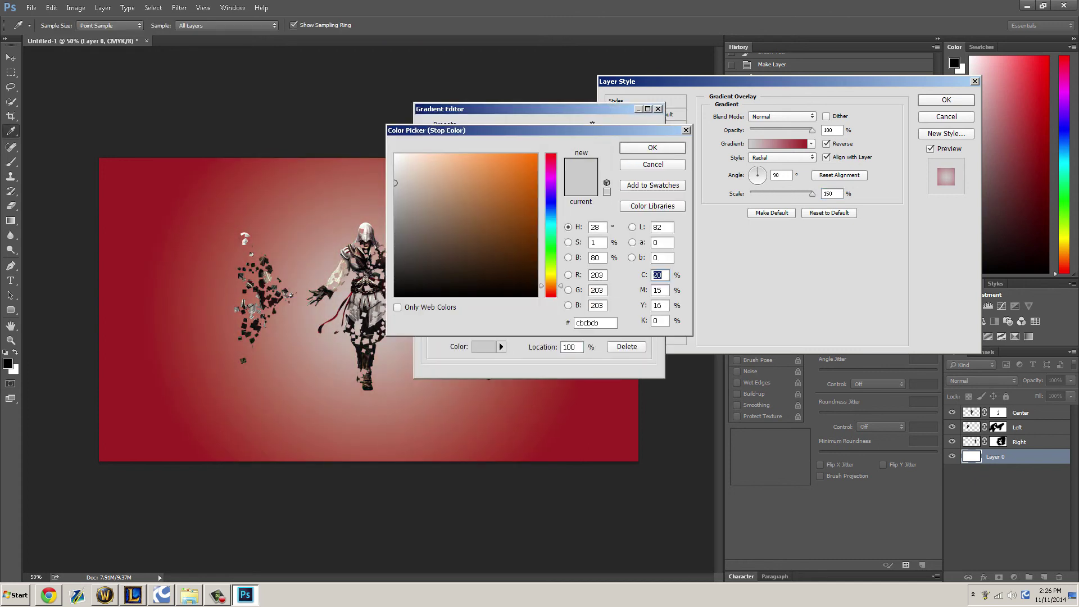
left_click_drag(395, 184, 395, 259)
left_click(653, 148)
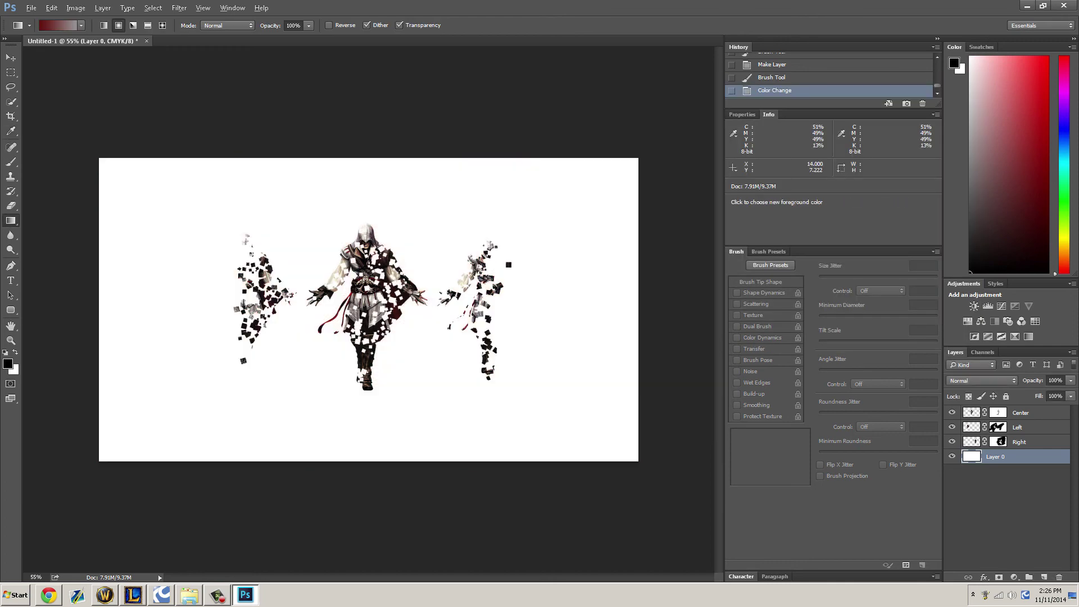
scroll(381, 306, "up", 5)
scroll(368, 309, "down", 1)
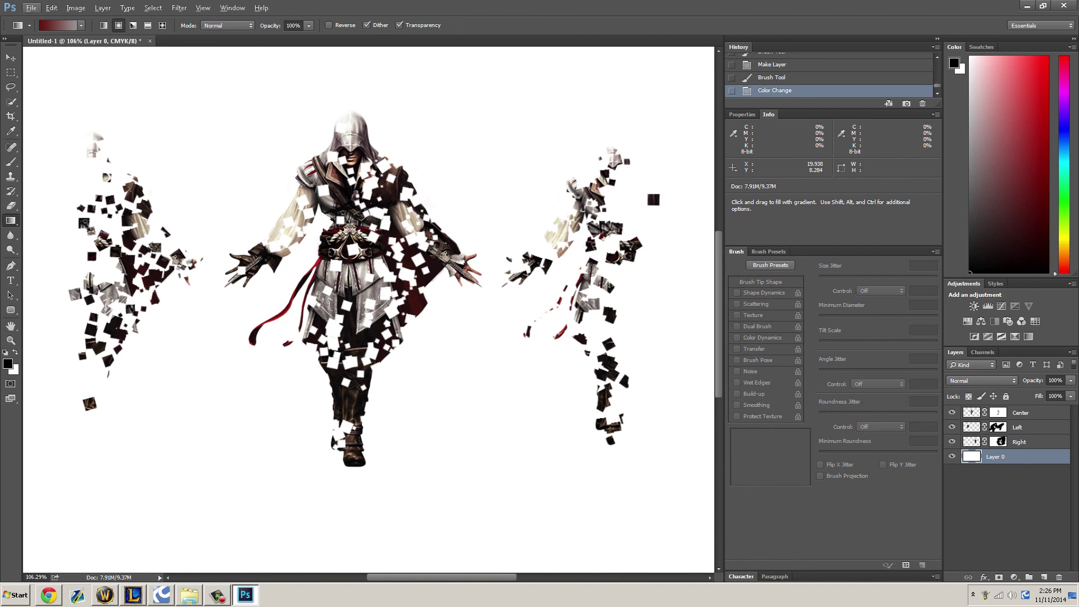
scroll(340, 347, "down", 2)
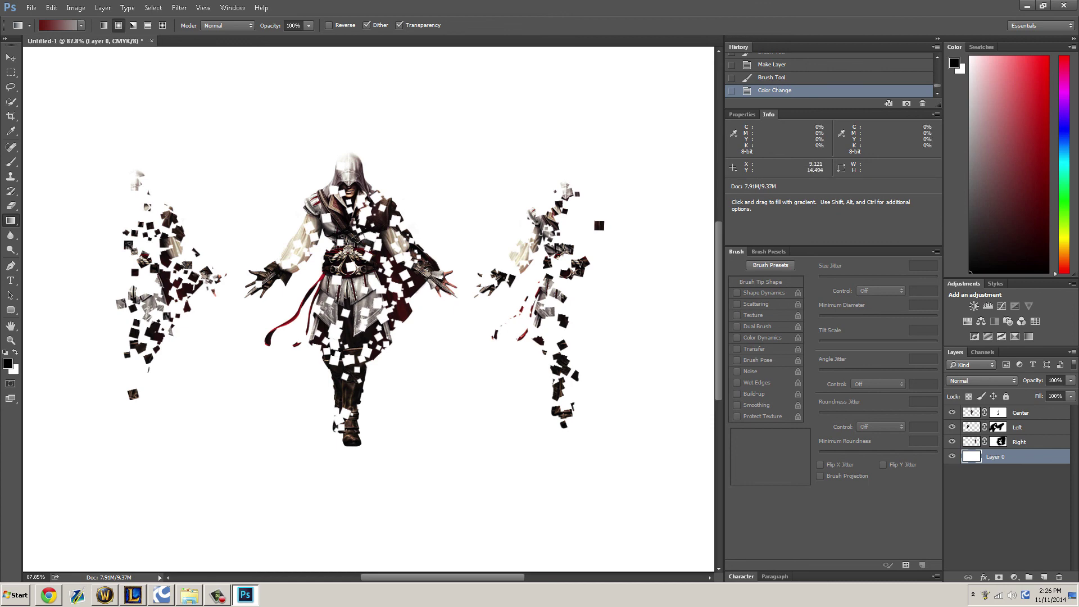
scroll(242, 489, "down", 2)
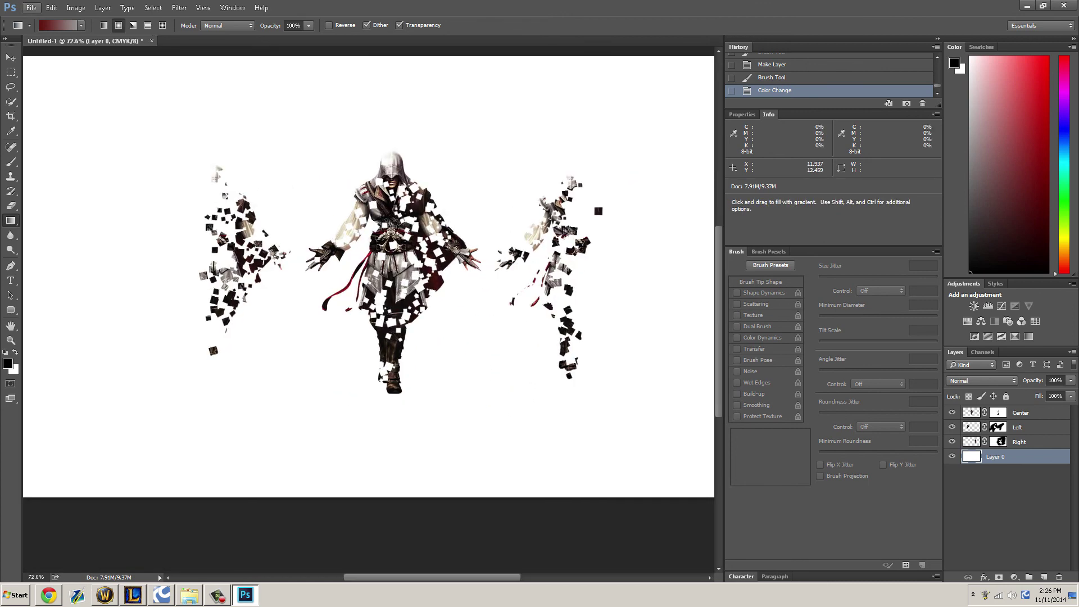
scroll(368, 275, "down", 2)
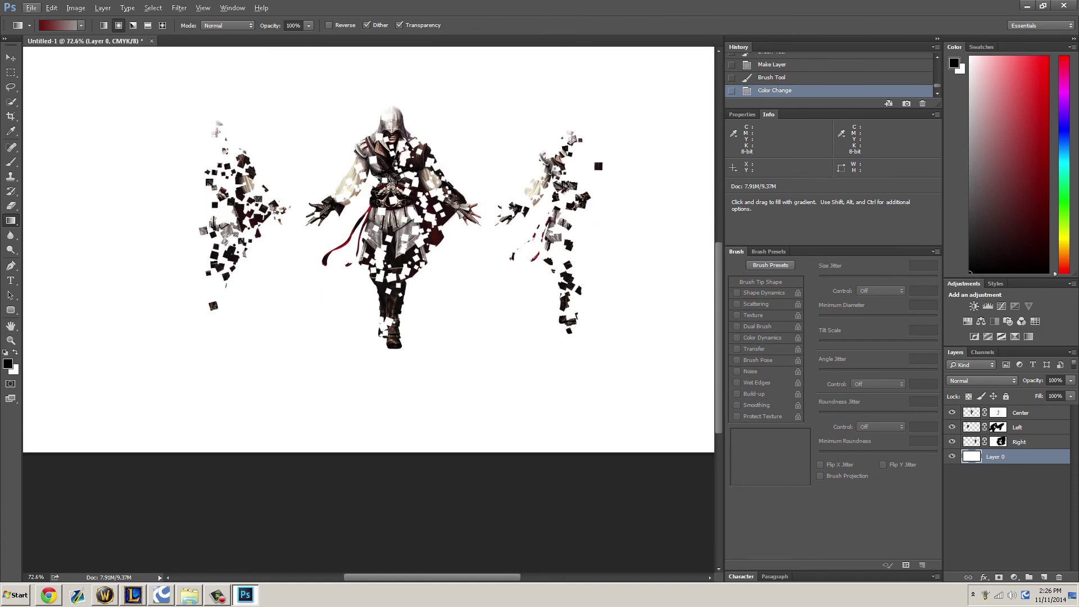